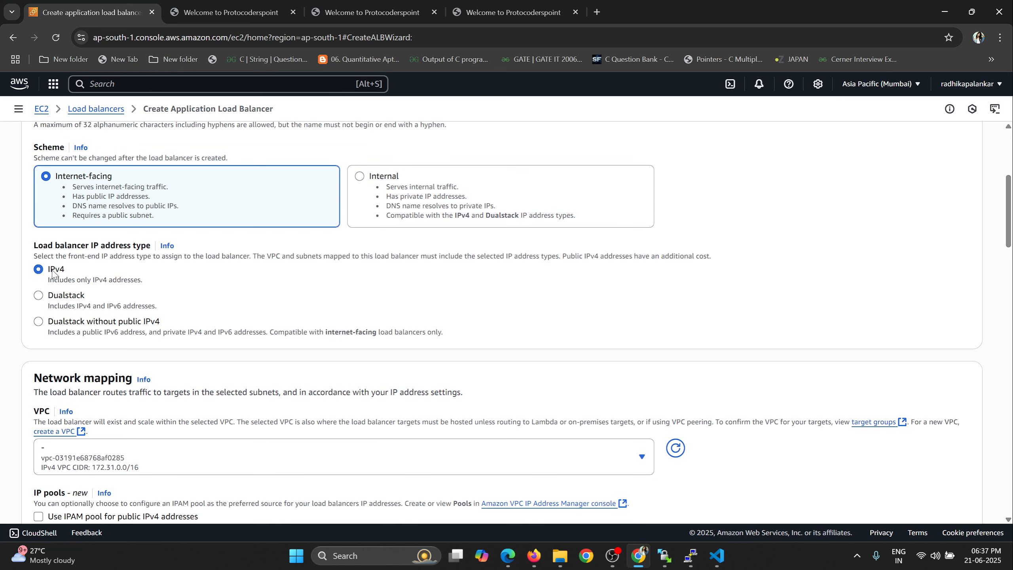
Map the load balancer to the availability zones ap-south-1a, ap-south-1b and ap-south-1c.
{"action": "scroll", "coordinate": [180, 340], "scroll_direction": "down", "scroll_amount": 3}
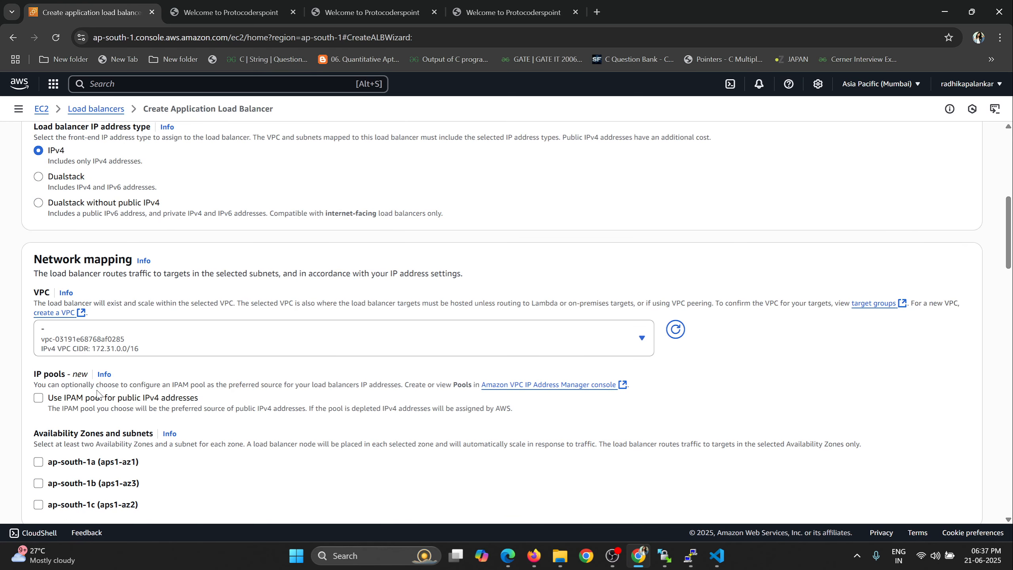
{"action": "scroll", "coordinate": [290, 307], "scroll_direction": "down", "scroll_amount": 1}
{"action": "scroll", "coordinate": [290, 308], "scroll_direction": "down", "scroll_amount": 1}
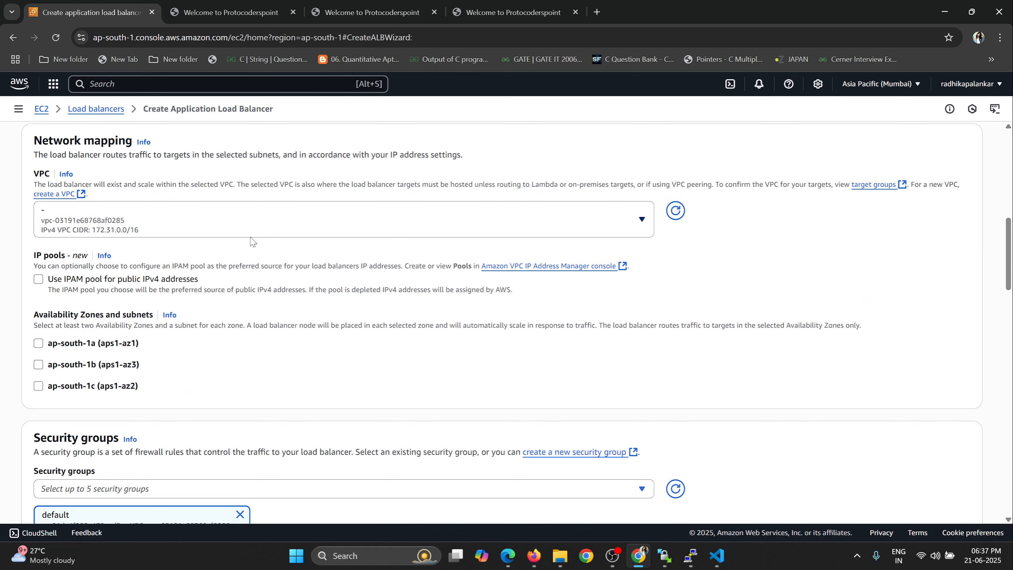
{"action": "left_click", "coordinate": [38, 343]}
{"action": "left_click", "coordinate": [39, 418]}
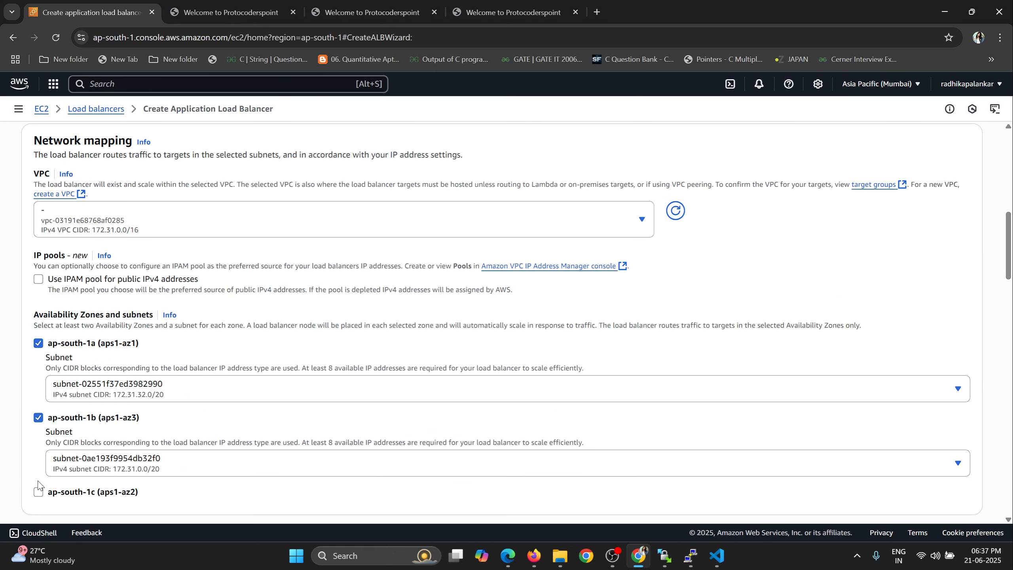
{"action": "left_click", "coordinate": [39, 491]}
{"action": "scroll", "coordinate": [246, 304], "scroll_direction": "down", "scroll_amount": 2}
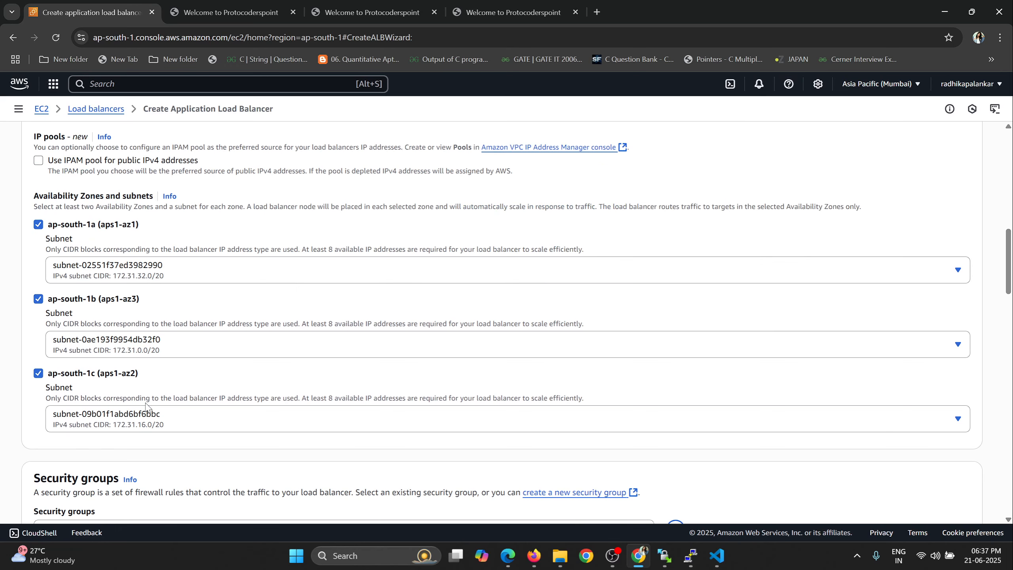
Remove the default security group from the load balancer's security groups.
{"action": "scroll", "coordinate": [197, 329], "scroll_direction": "up", "scroll_amount": 8}
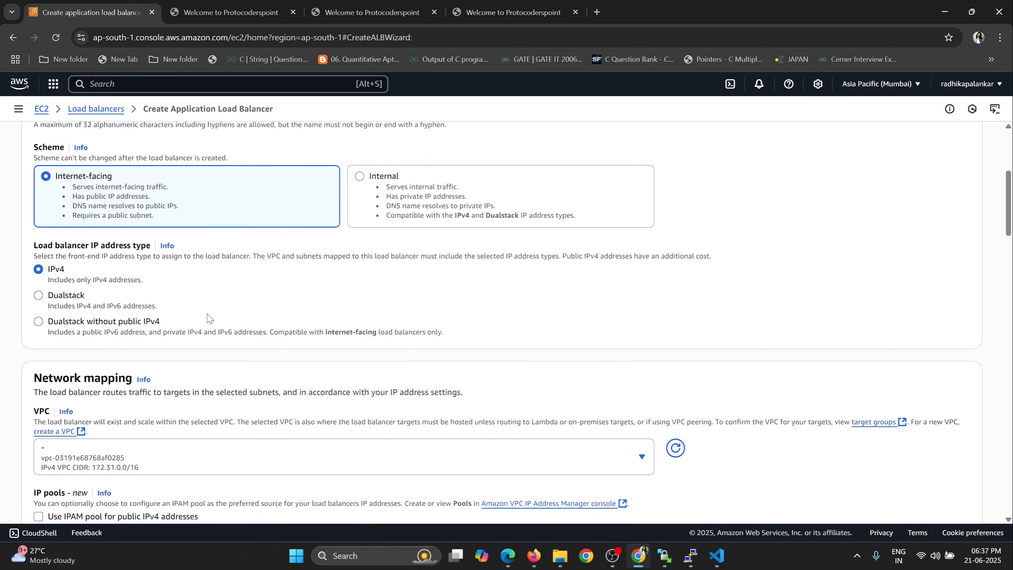
{"action": "scroll", "coordinate": [424, 358], "scroll_direction": "down", "scroll_amount": 3}
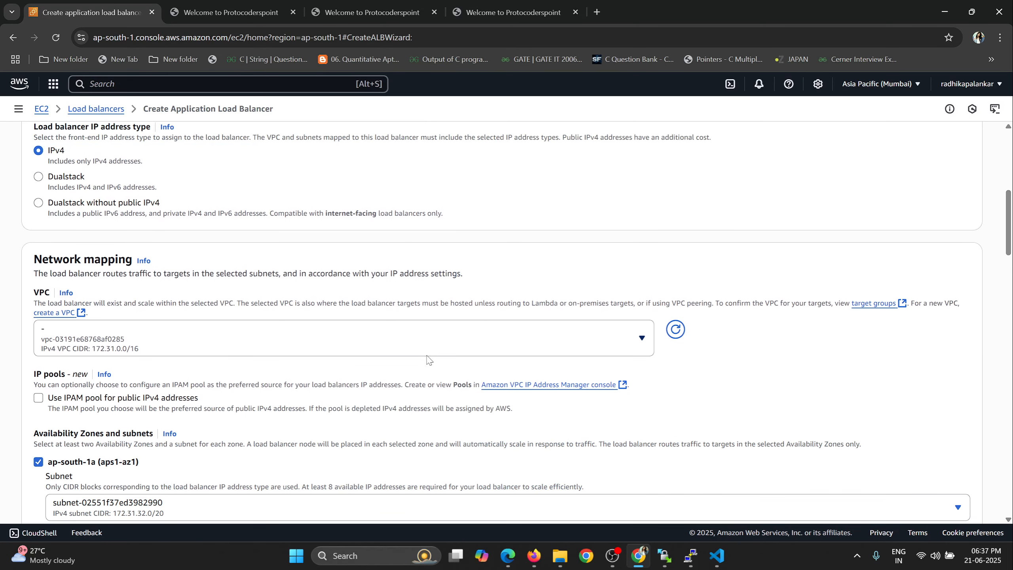
{"action": "scroll", "coordinate": [428, 359], "scroll_direction": "down", "scroll_amount": 12}
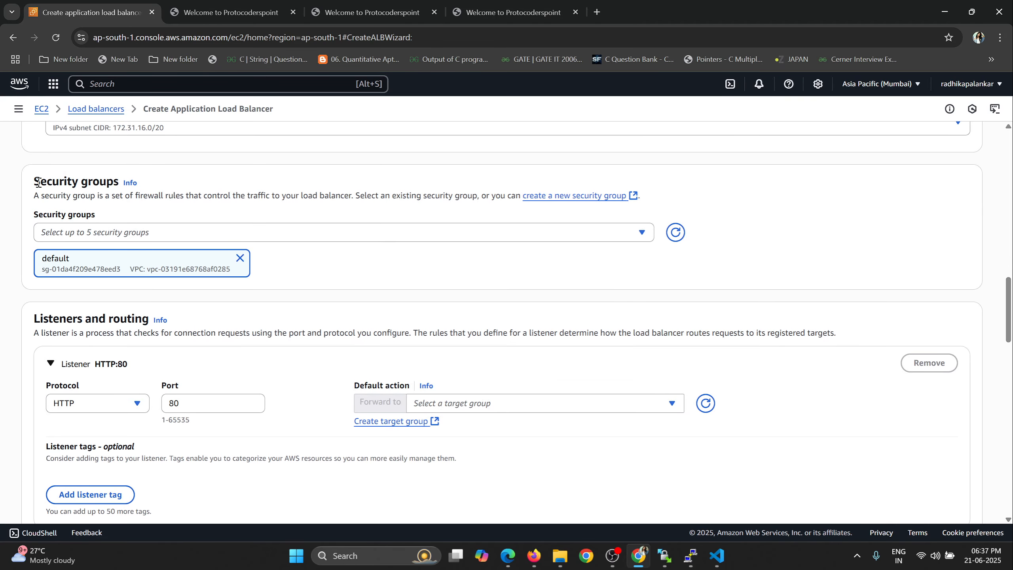
{"action": "left_click_drag", "start_coordinate": [38, 183], "coordinate": [125, 187]}
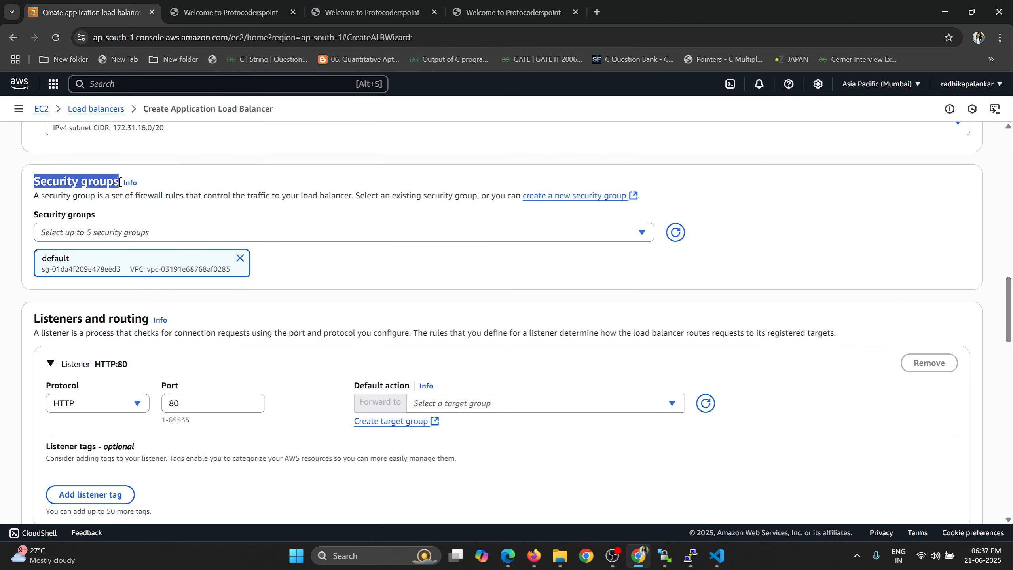
{"action": "left_click", "coordinate": [164, 264]}
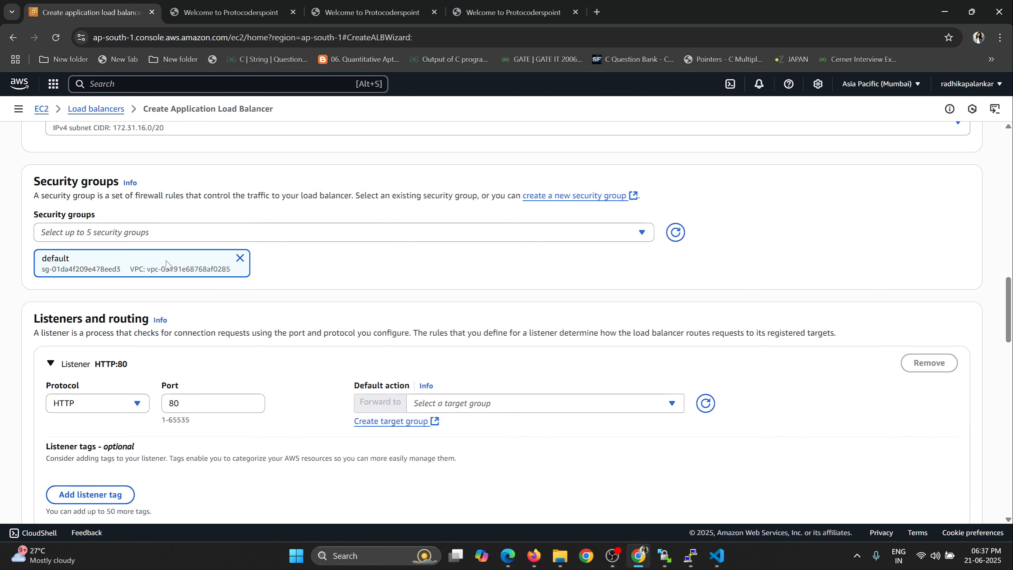
{"action": "left_click", "coordinate": [240, 258]}
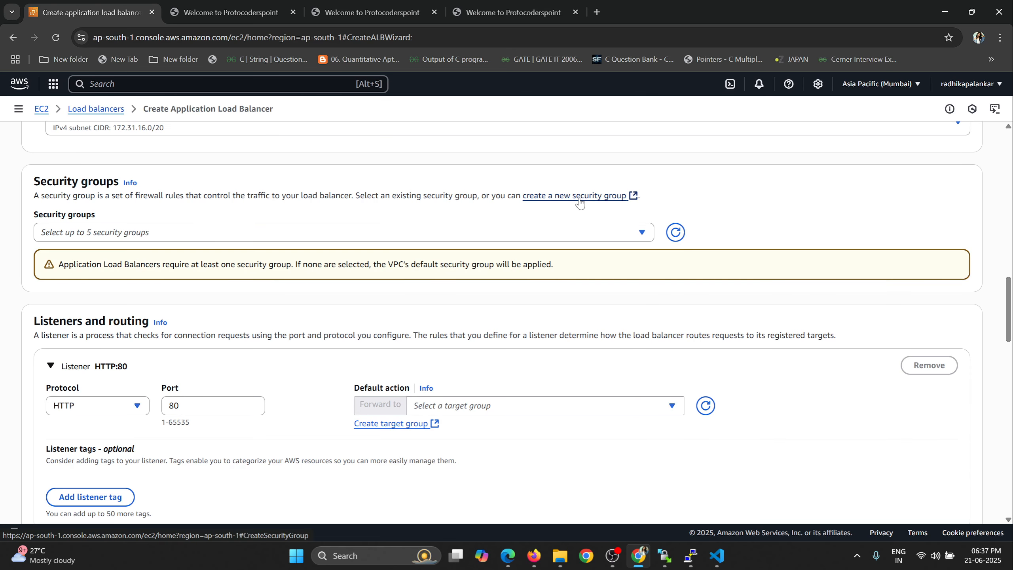
Start a new security group from the load balancer's security groups section and name it MySecurityForLB.
{"action": "scroll", "coordinate": [280, 168], "scroll_direction": "up", "scroll_amount": 4}
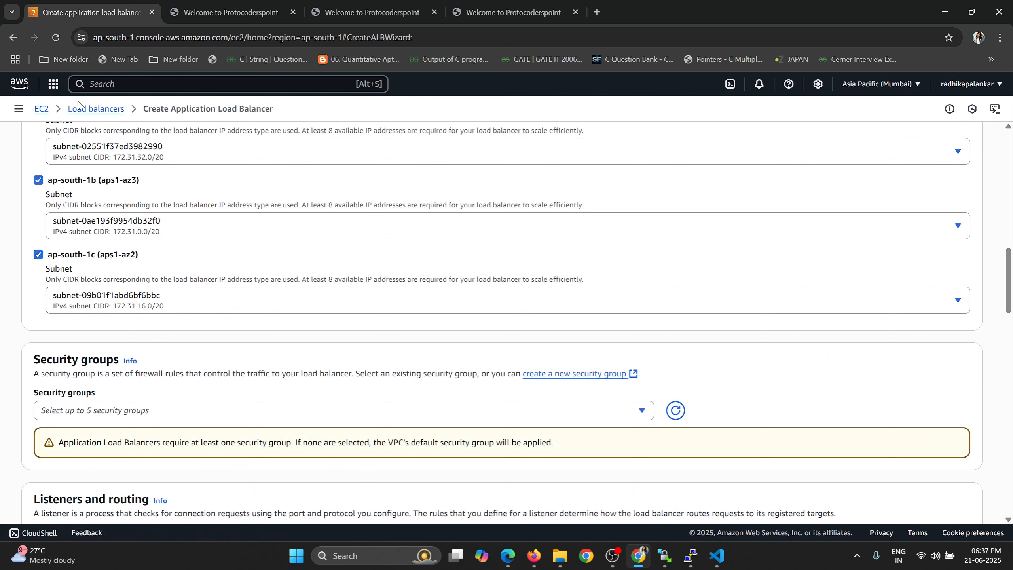
{"action": "scroll", "coordinate": [482, 287], "scroll_direction": "down", "scroll_amount": 3}
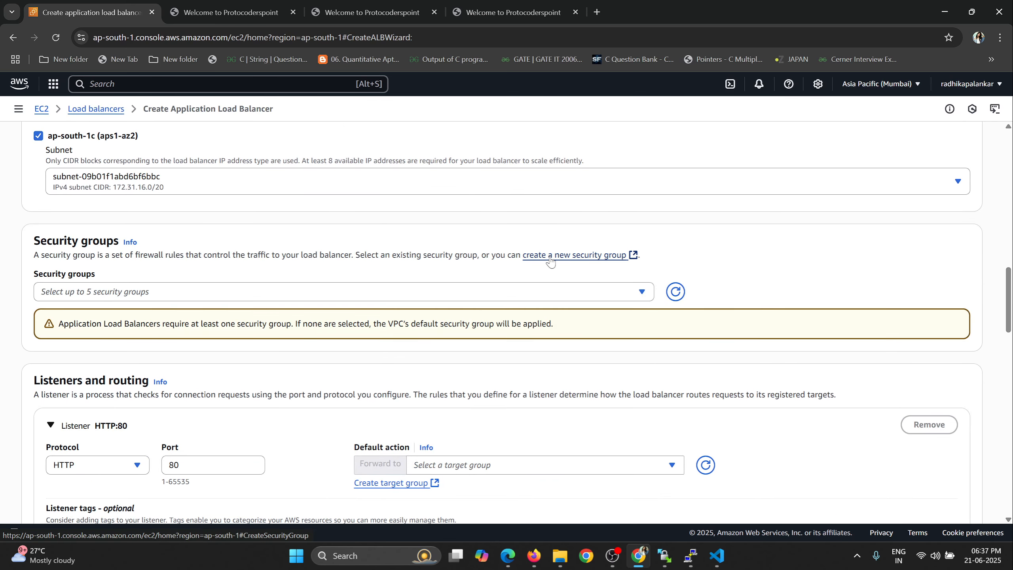
{"action": "left_click", "coordinate": [549, 257]}
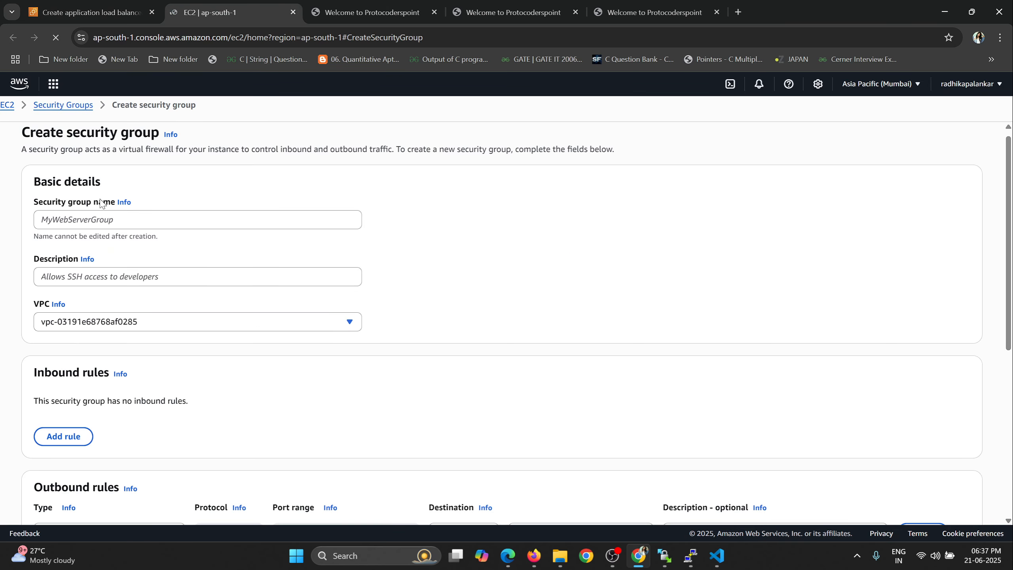
{"action": "left_click", "coordinate": [100, 216]}
{"action": "type", "text": "My"}
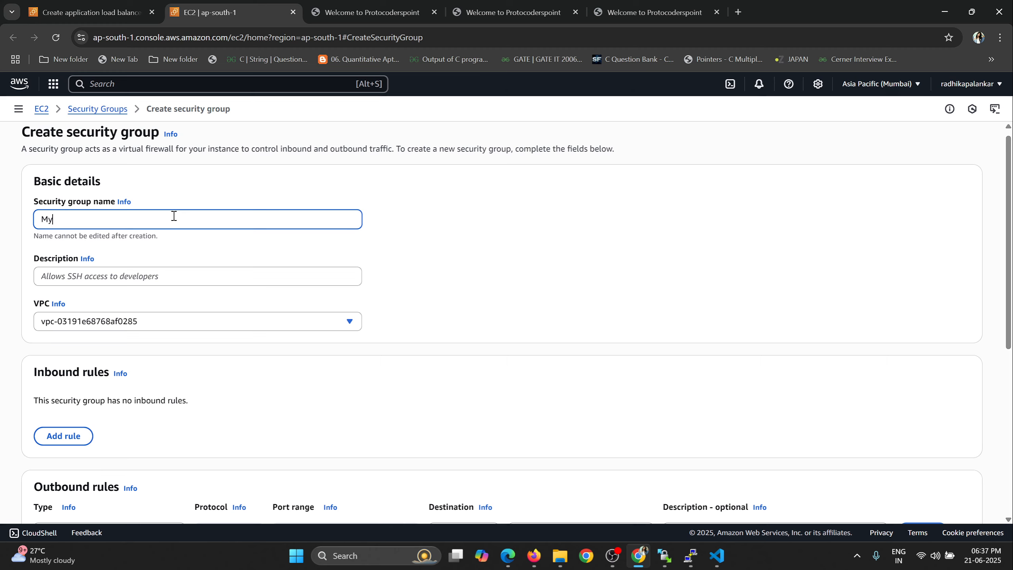
{"action": "type", "text": "SecurityForLB"}
Enter "This Security if for my first new Instance Demo" as the security group's description.
{"action": "left_click", "coordinate": [139, 276]}
{"action": "type", "text": "This Security if "}
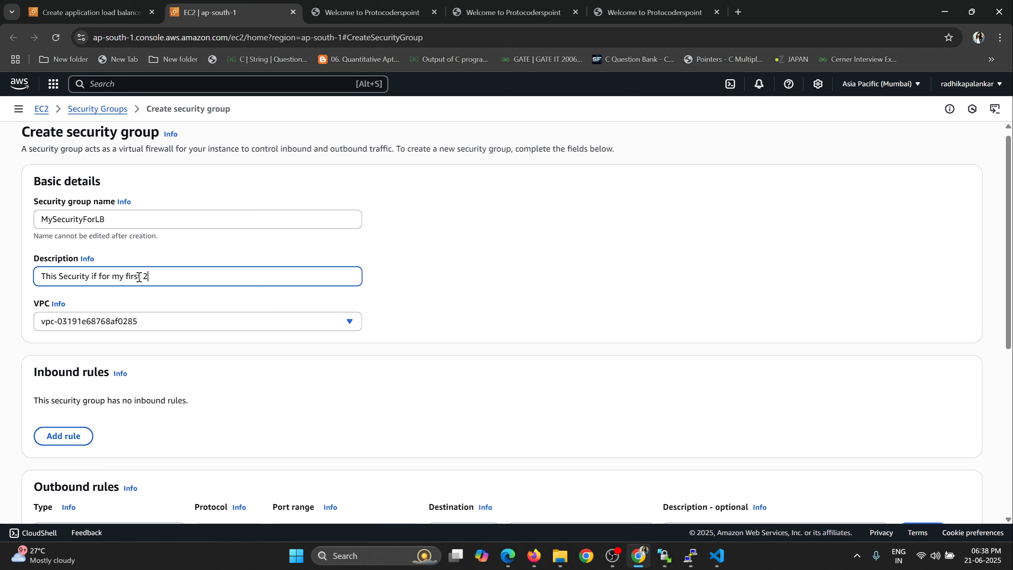
{"action": "type", "text": "for my first 2"}
{"action": "key", "text": "BackSpace"}
{"action": "type", "text": "new Instance Demo"}
{"action": "left_click_drag", "start_coordinate": [219, 276], "coordinate": [38, 279]}
Add an inbound HTTP rule with source Anywhere-IPv4 and create the security group.
{"action": "scroll", "coordinate": [496, 262], "scroll_direction": "down", "scroll_amount": 5}
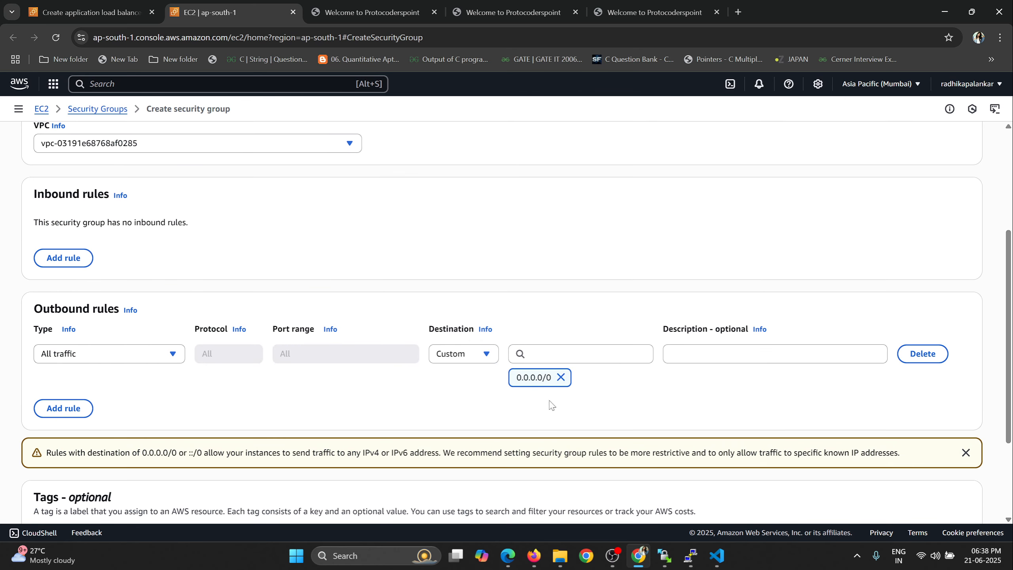
{"action": "left_click_drag", "start_coordinate": [34, 310], "coordinate": [116, 310]}
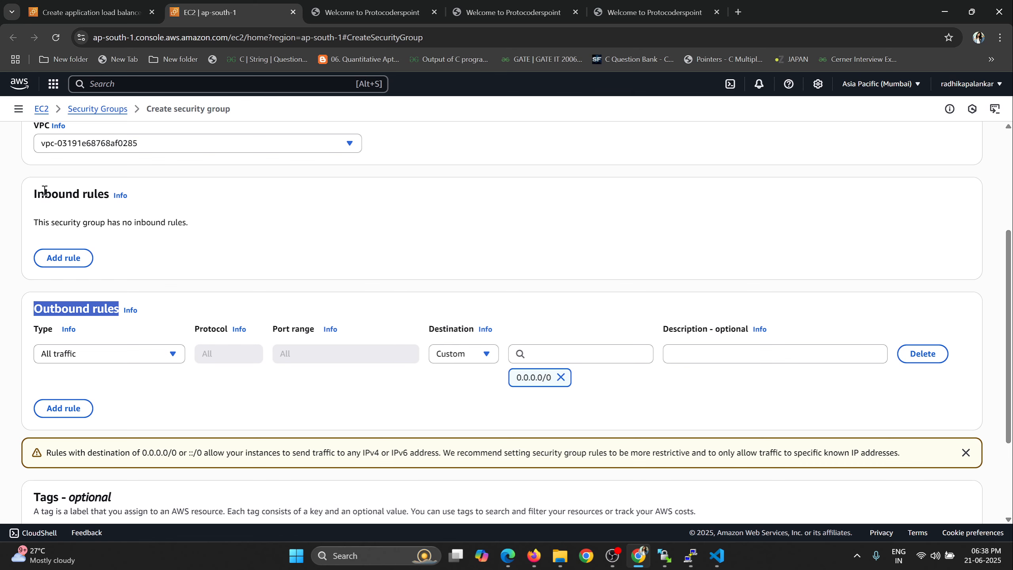
{"action": "left_click_drag", "start_coordinate": [37, 195], "coordinate": [94, 195]}
{"action": "left_click", "coordinate": [63, 258]}
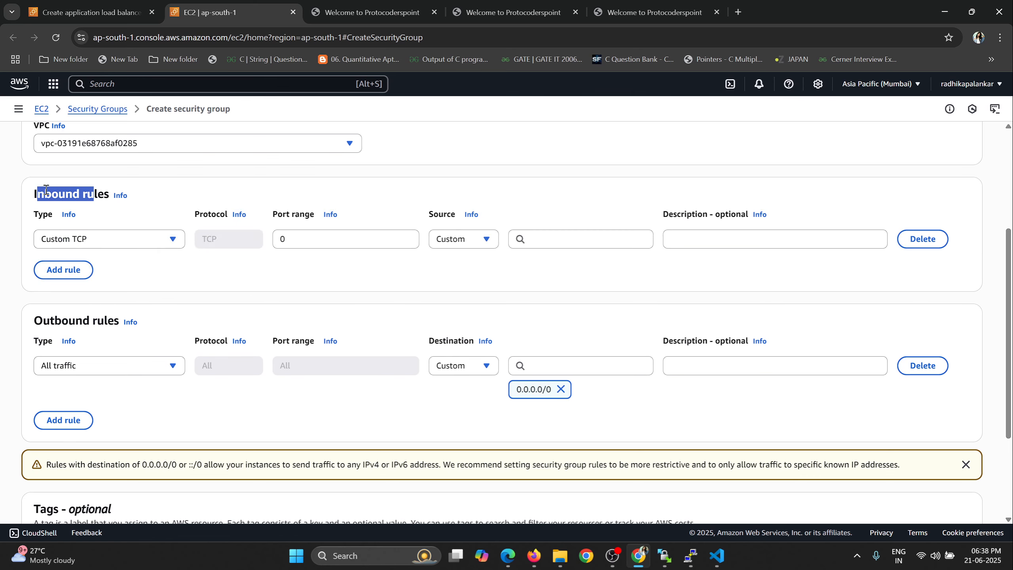
{"action": "left_click", "coordinate": [154, 241]}
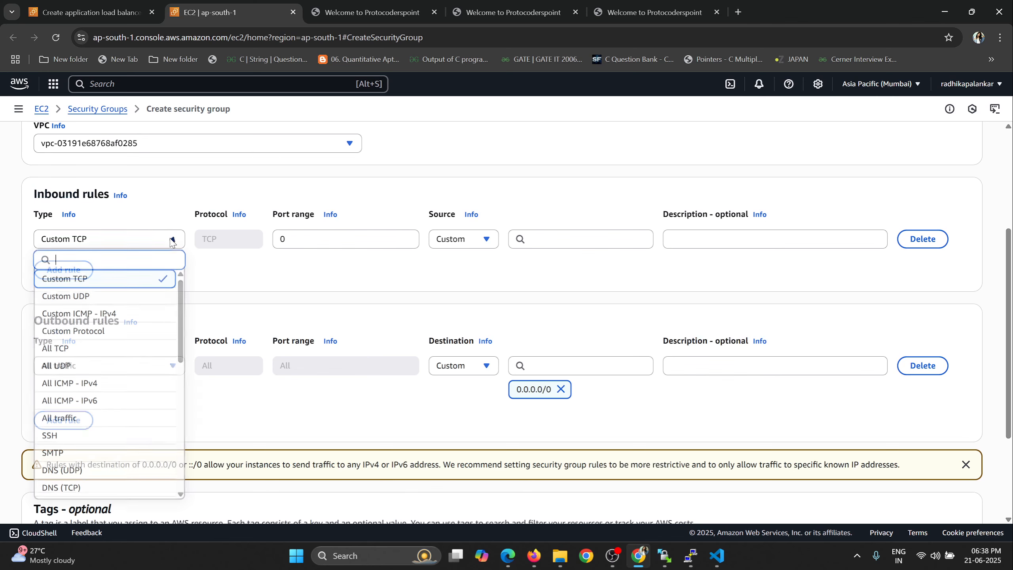
{"action": "scroll", "coordinate": [80, 398], "scroll_direction": "down", "scroll_amount": 3}
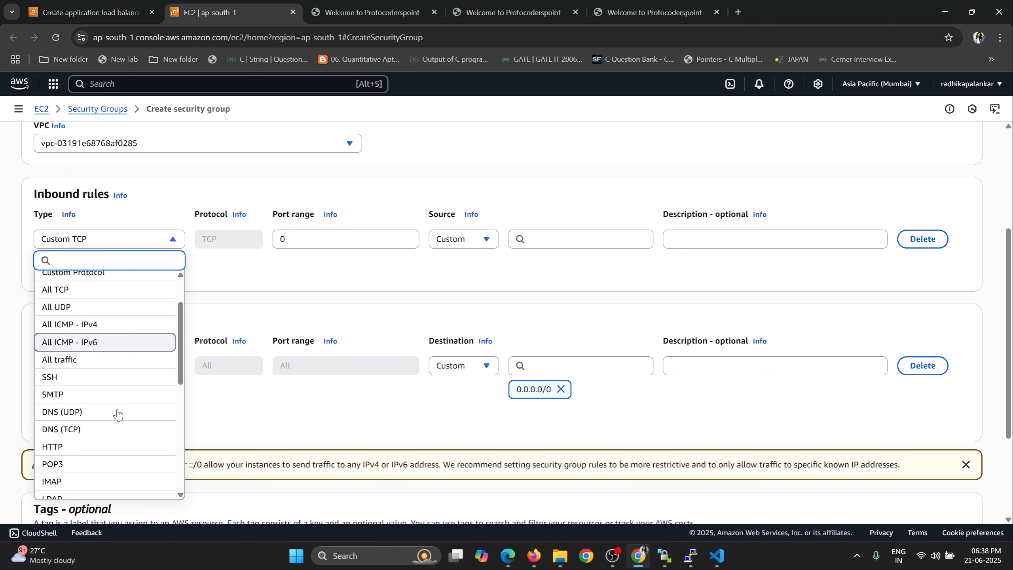
{"action": "left_click", "coordinate": [87, 446]}
{"action": "left_click_drag", "start_coordinate": [283, 239], "coordinate": [298, 241]}
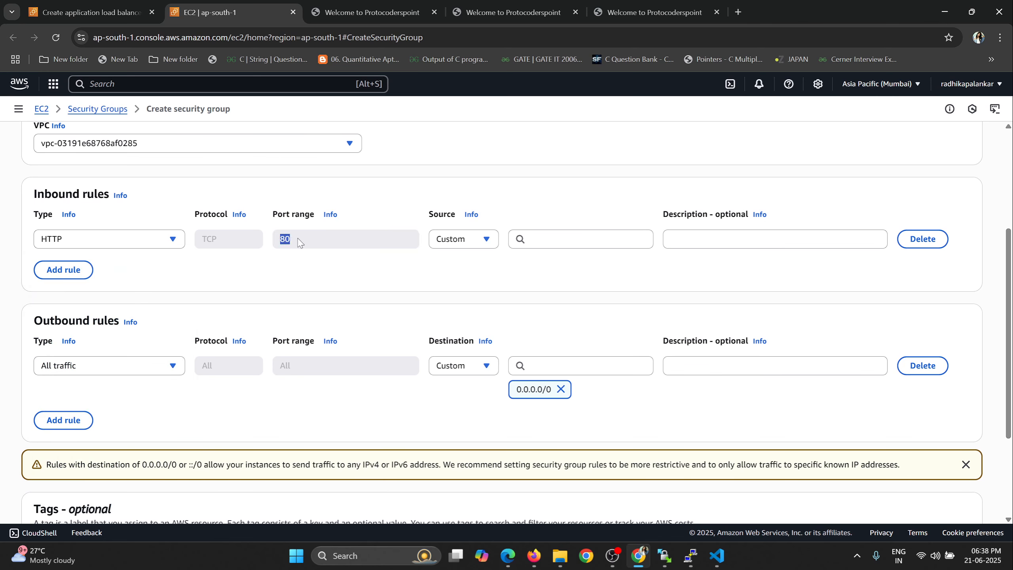
{"action": "left_click", "coordinate": [463, 238]}
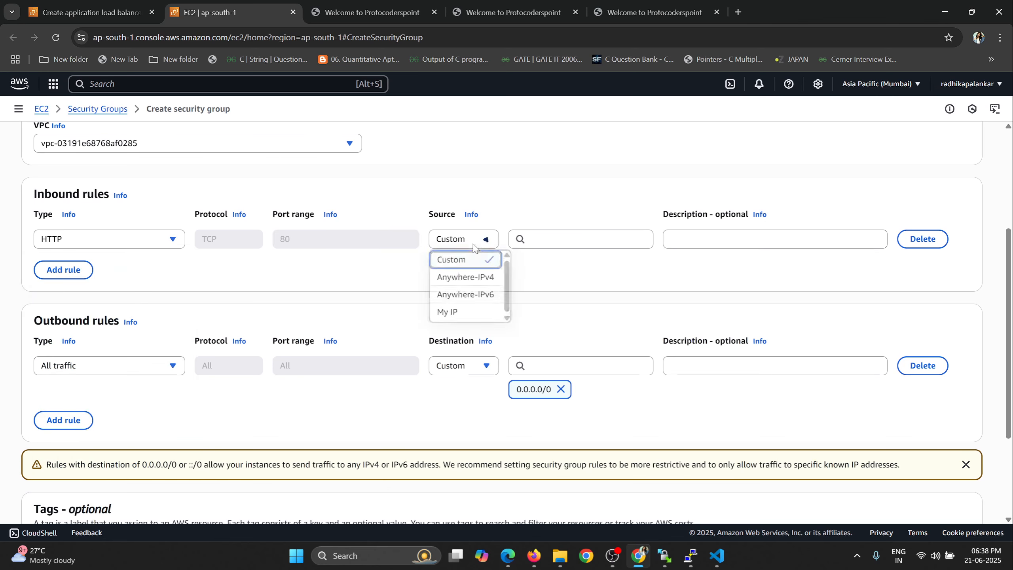
{"action": "left_click", "coordinate": [460, 279]}
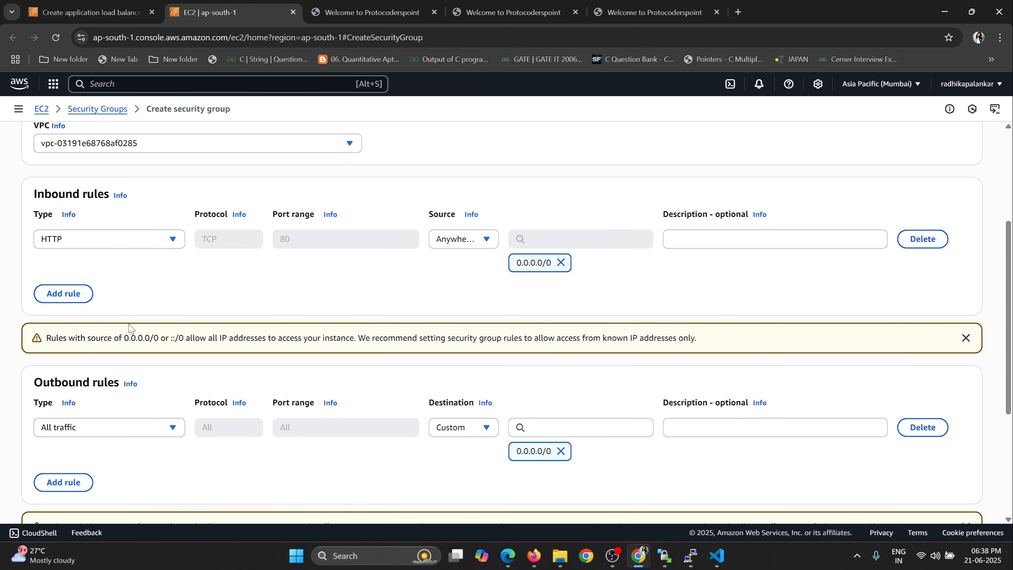
{"action": "scroll", "coordinate": [166, 319], "scroll_direction": "down", "scroll_amount": 5}
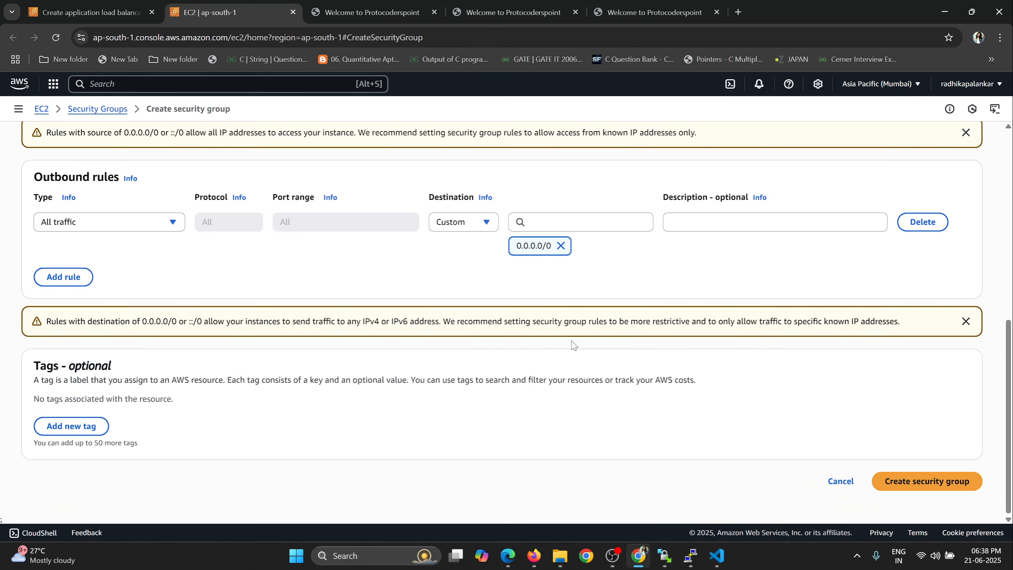
{"action": "left_click", "coordinate": [912, 486]}
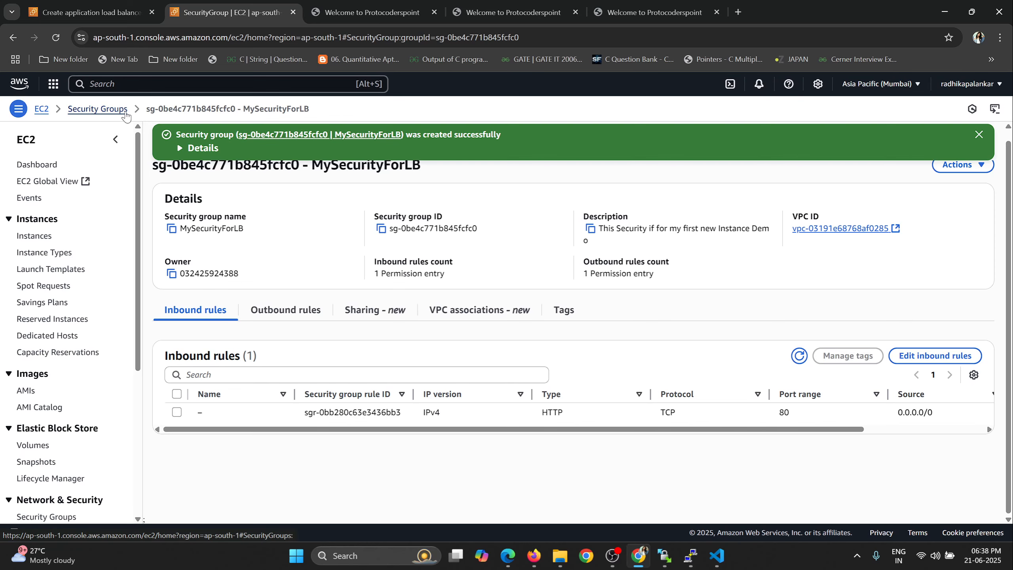
Back in the load balancer form, refresh the security group list, assign MySecurityForLB and remove the default group.
{"action": "left_click", "coordinate": [92, 12]}
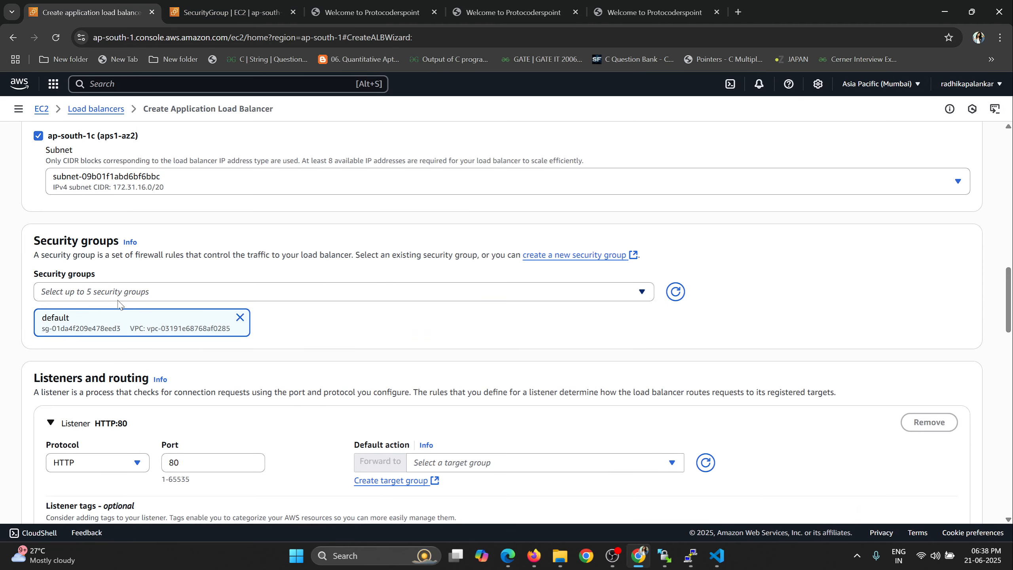
{"action": "left_click", "coordinate": [239, 318]}
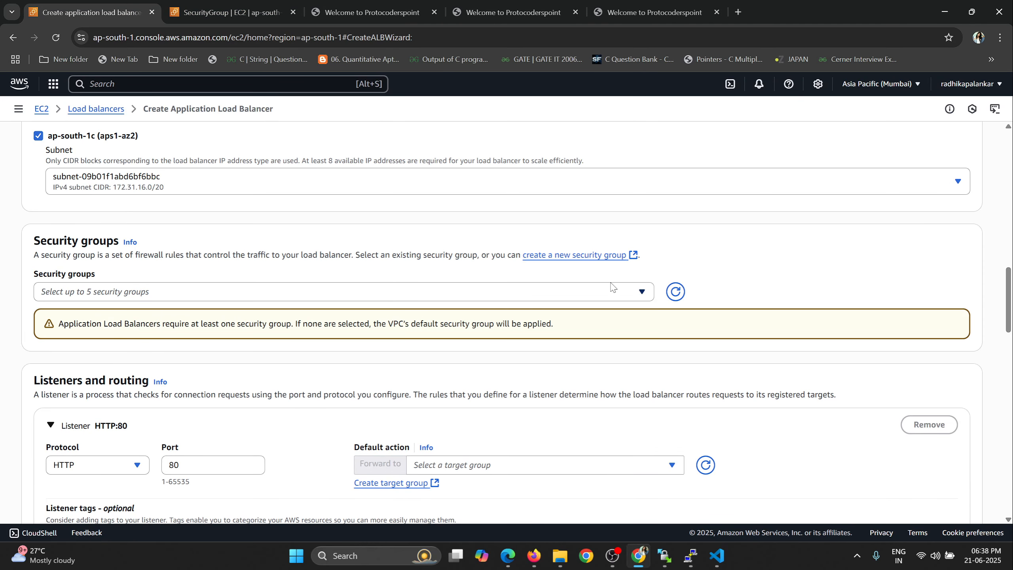
{"action": "left_click", "coordinate": [676, 292]}
{"action": "left_click", "coordinate": [467, 293]}
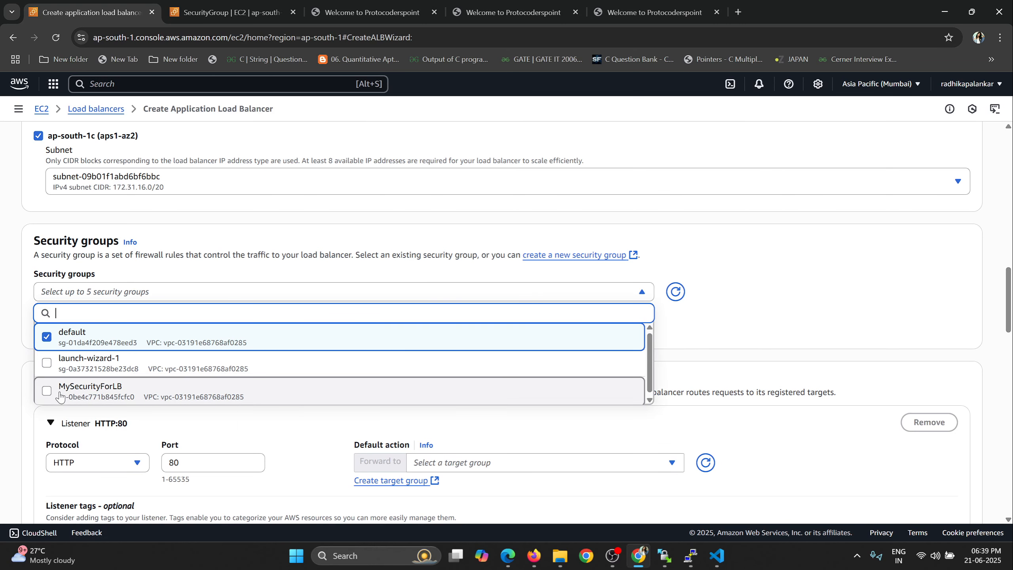
{"action": "left_click", "coordinate": [118, 393]}
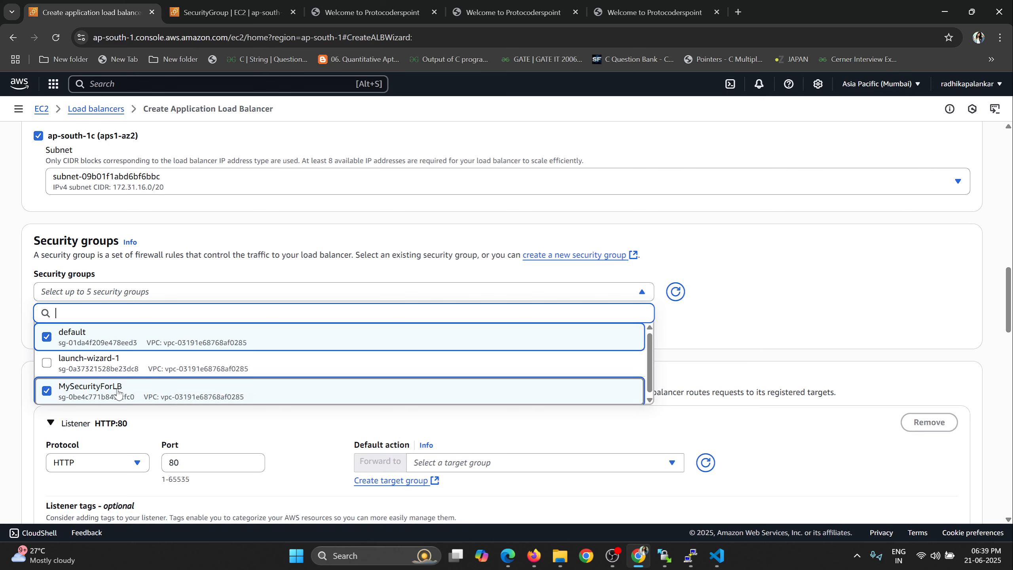
{"action": "left_click", "coordinate": [804, 273]}
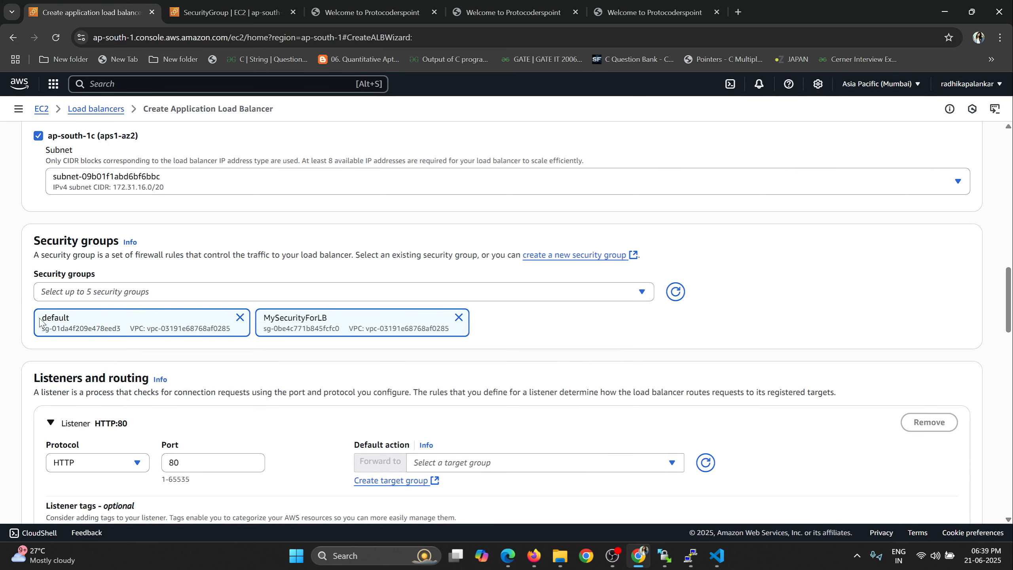
{"action": "left_click_drag", "start_coordinate": [41, 322], "coordinate": [60, 320]}
{"action": "left_click", "coordinate": [239, 318]}
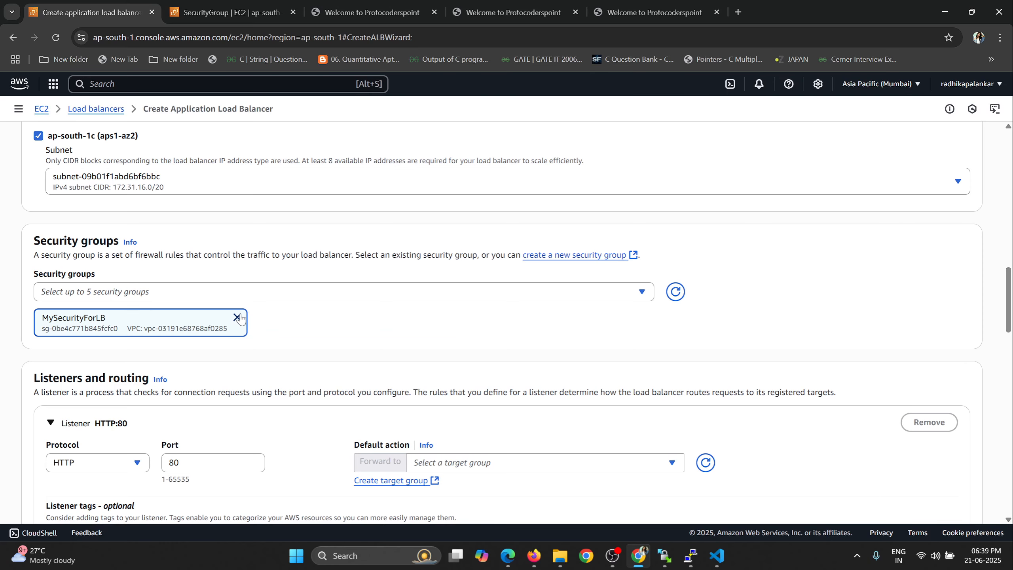
Check which target groups are available for the HTTP:80 listener's default forward action.
{"action": "scroll", "coordinate": [792, 282], "scroll_direction": "down", "scroll_amount": 4}
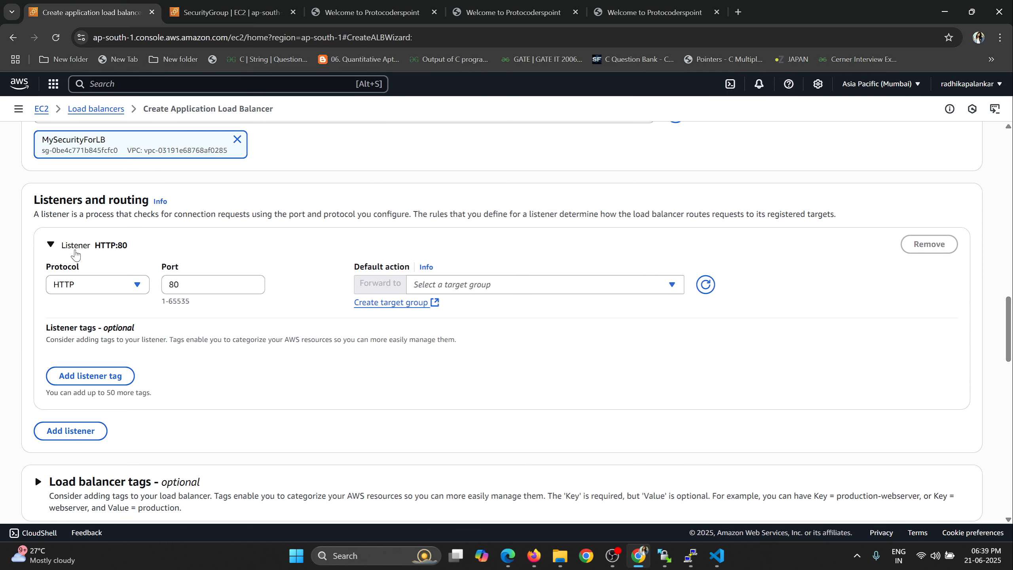
{"action": "left_click_drag", "start_coordinate": [40, 199], "coordinate": [142, 199]}
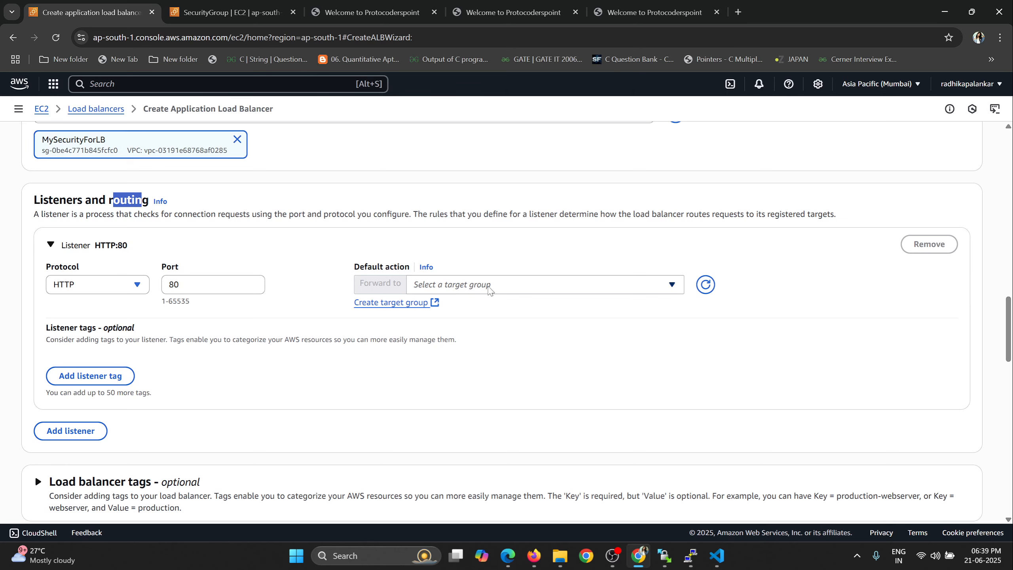
{"action": "left_click", "coordinate": [533, 285]}
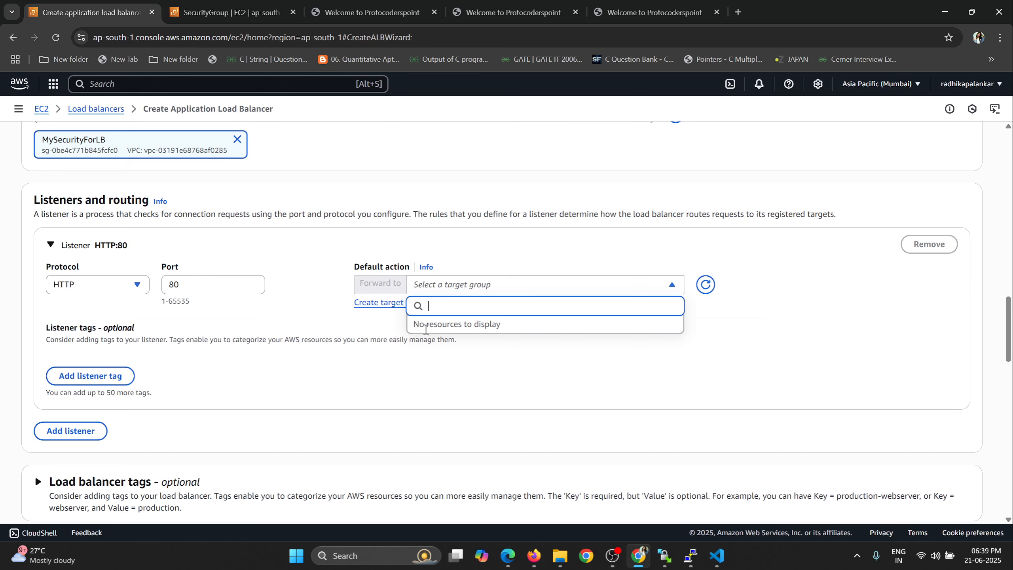
{"action": "left_click", "coordinate": [379, 376]}
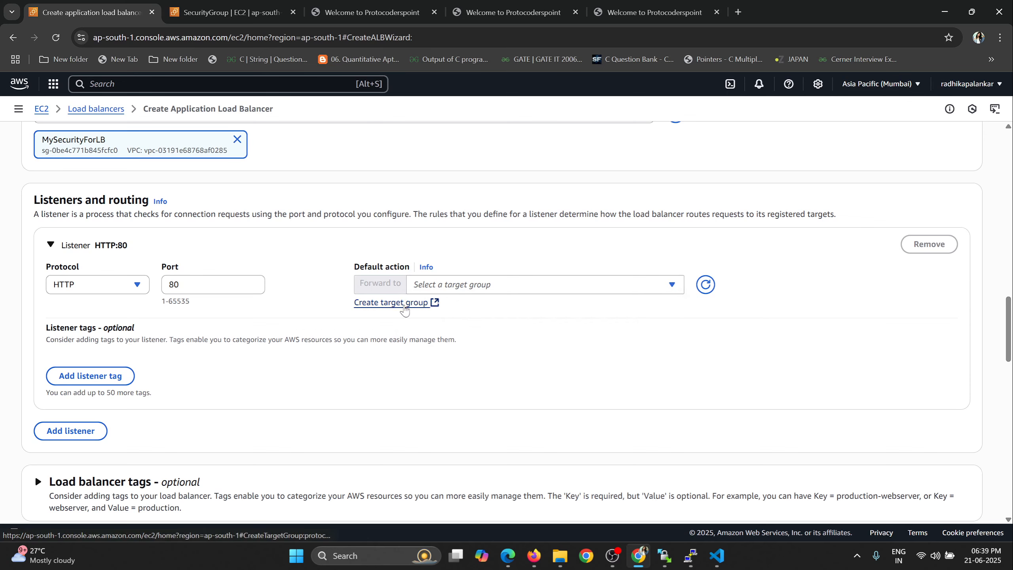
Start a new target group for the listener with target type Instances and name it MyTargetGroup.
{"action": "left_click", "coordinate": [401, 301]}
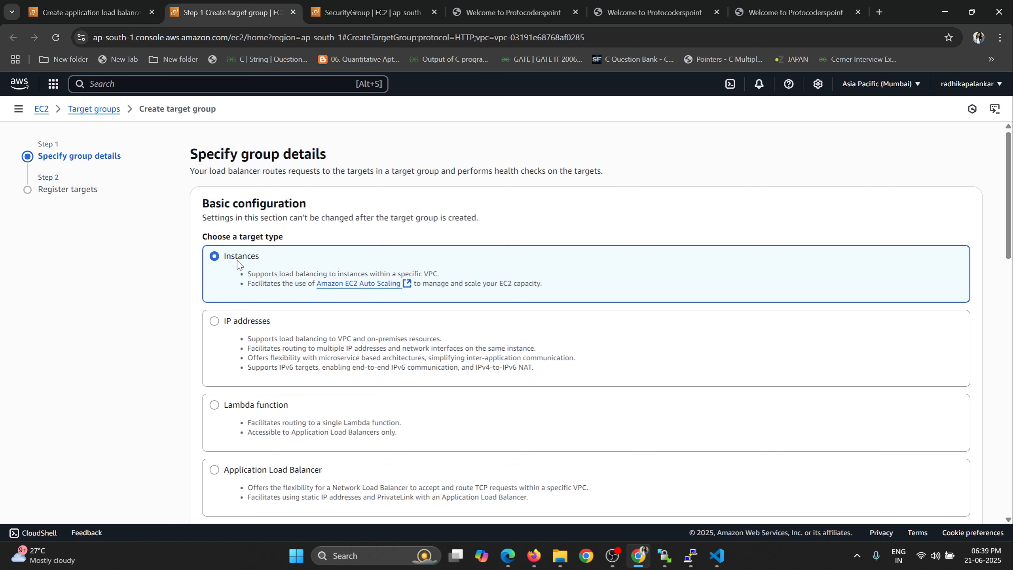
{"action": "scroll", "coordinate": [438, 242], "scroll_direction": "down", "scroll_amount": 1}
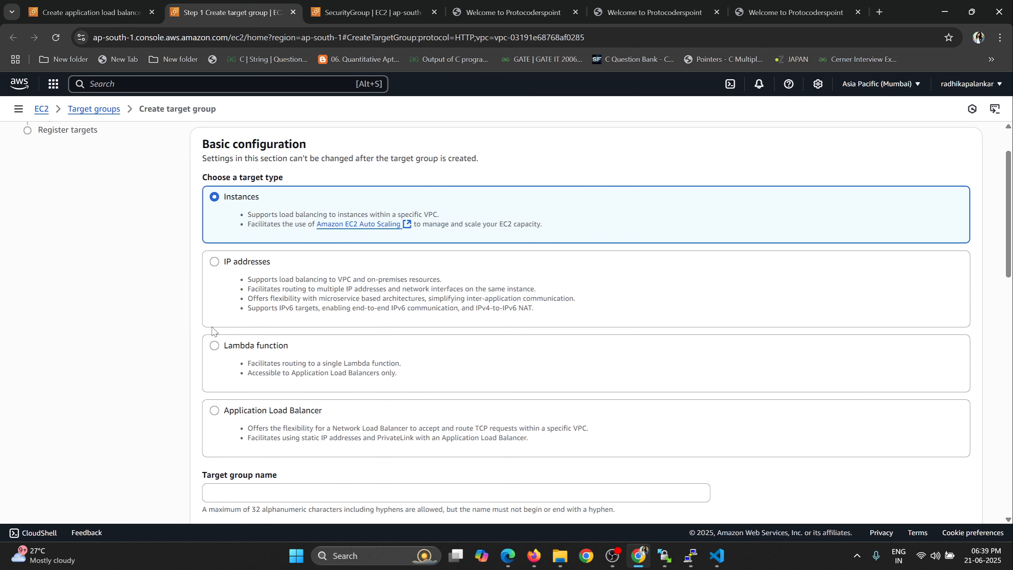
{"action": "scroll", "coordinate": [360, 299], "scroll_direction": "down", "scroll_amount": 1}
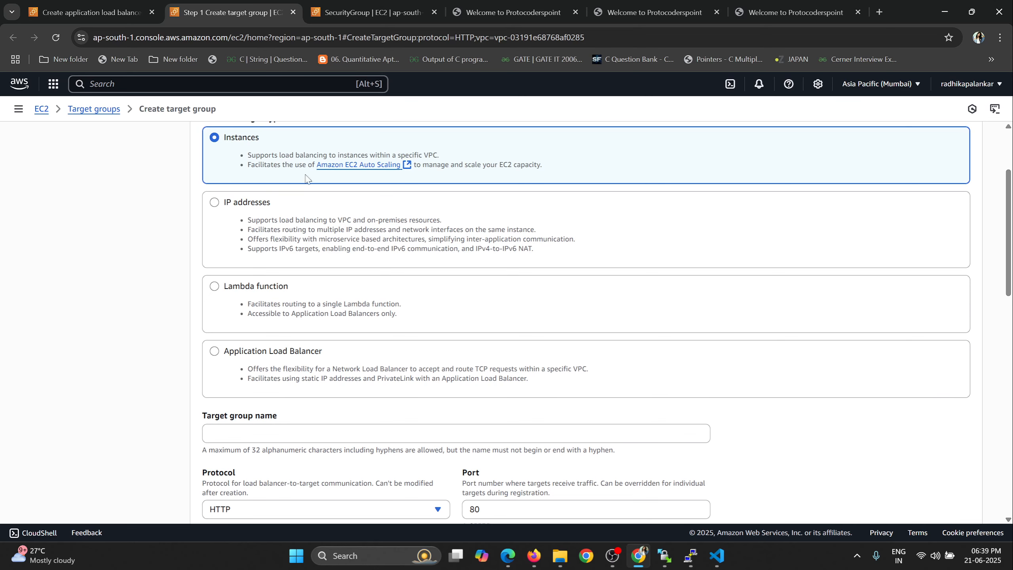
{"action": "scroll", "coordinate": [368, 207], "scroll_direction": "down", "scroll_amount": 1}
{"action": "scroll", "coordinate": [367, 207], "scroll_direction": "up", "scroll_amount": 2}
{"action": "scroll", "coordinate": [294, 323], "scroll_direction": "down", "scroll_amount": 2}
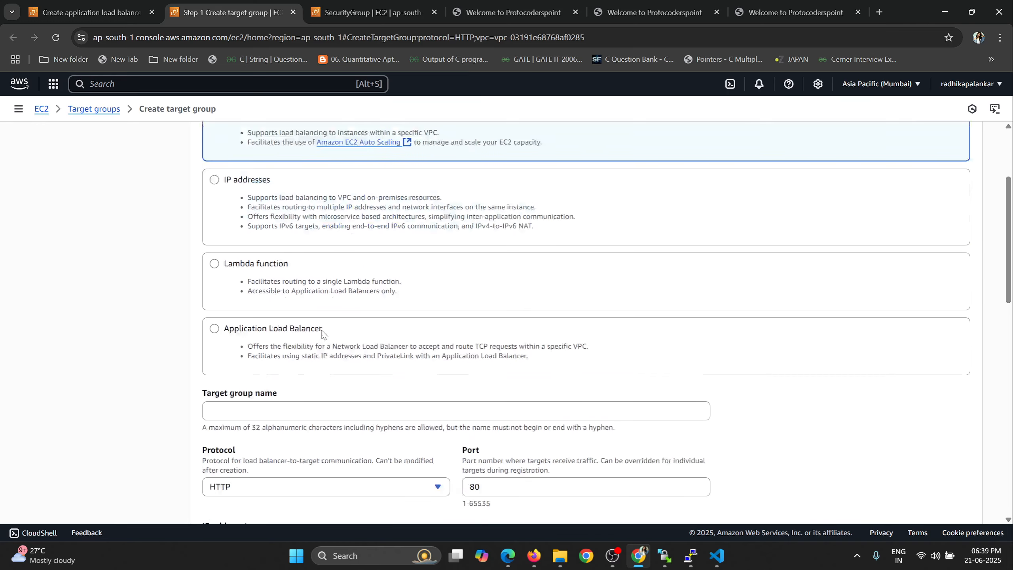
{"action": "left_click", "coordinate": [253, 379]}
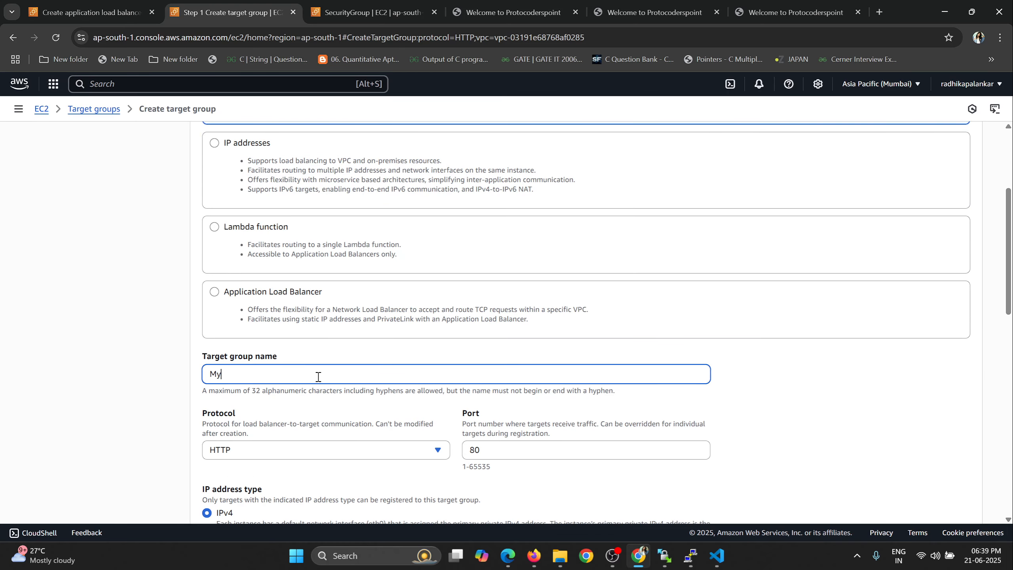
{"action": "type", "text": "MyTargetGroup"}
{"action": "scroll", "coordinate": [256, 397], "scroll_direction": "down", "scroll_amount": 1}
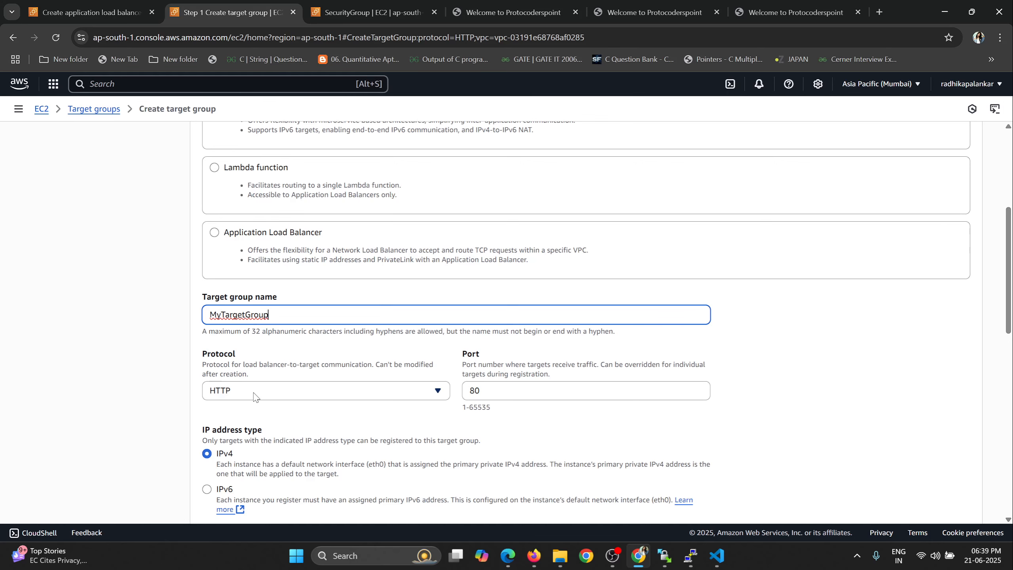
Examine the target group's protocol options and port, and compare them with how the instance's web page is served.
{"action": "left_click", "coordinate": [255, 395]}
{"action": "left_click", "coordinate": [255, 395]}
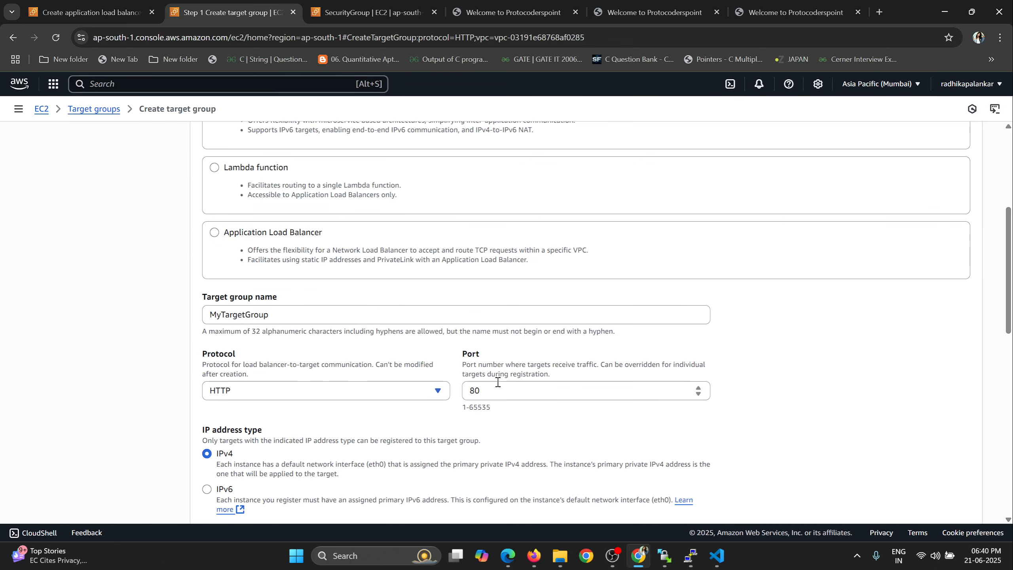
{"action": "double_click", "coordinate": [470, 391]}
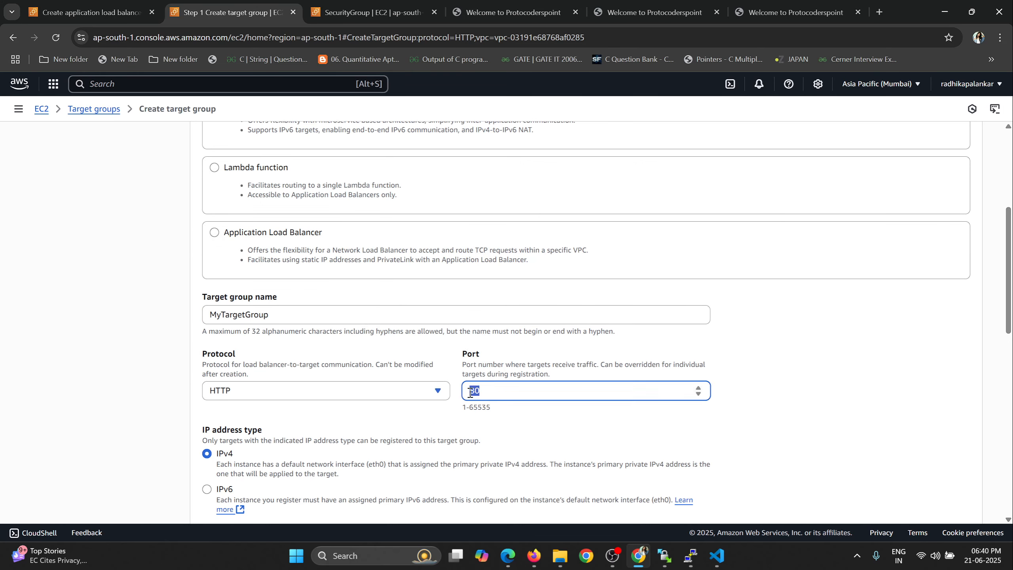
{"action": "left_click", "coordinate": [531, 10]}
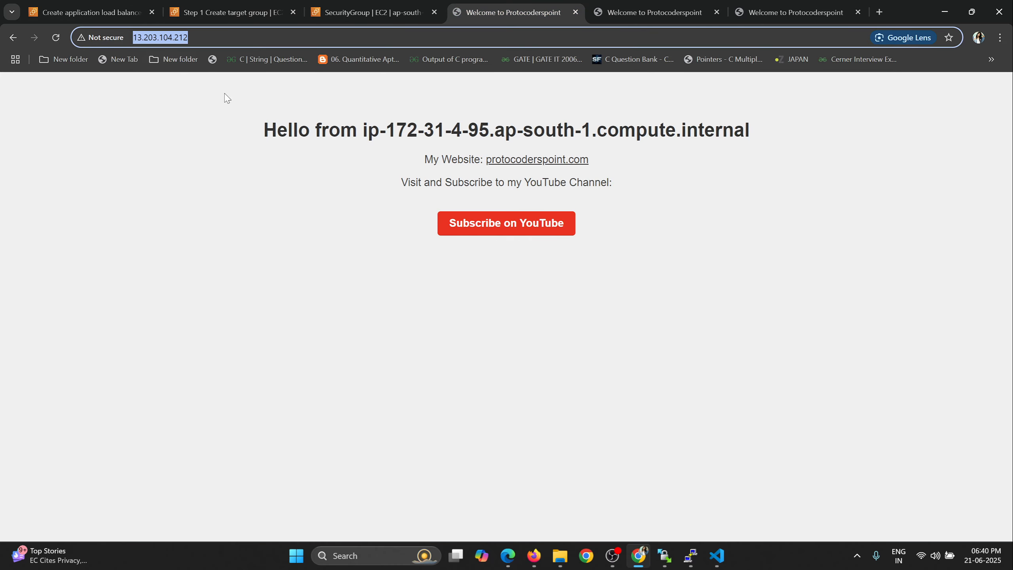
{"action": "left_click", "coordinate": [199, 12]}
{"action": "scroll", "coordinate": [793, 333], "scroll_direction": "down", "scroll_amount": 1}
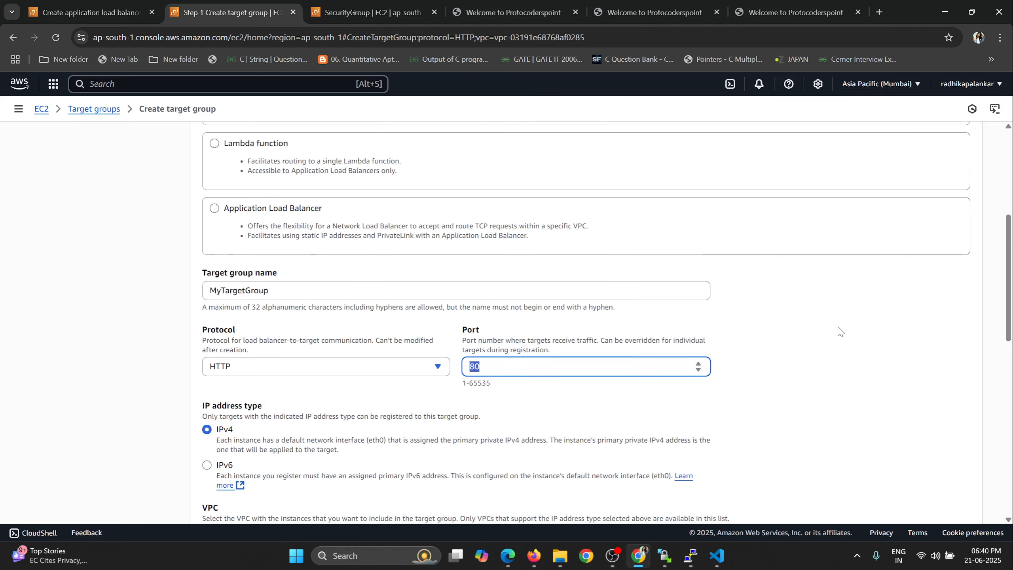
{"action": "left_click", "coordinate": [365, 339]}
{"action": "scroll", "coordinate": [280, 216], "scroll_direction": "down", "scroll_amount": 1}
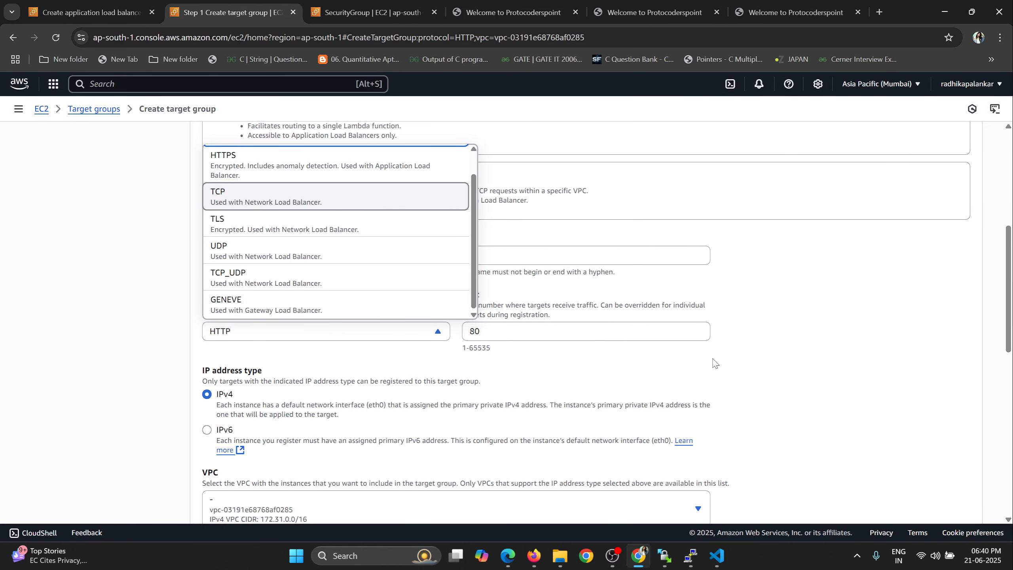
{"action": "scroll", "coordinate": [734, 358], "scroll_direction": "down", "scroll_amount": 1}
{"action": "left_click", "coordinate": [807, 296]}
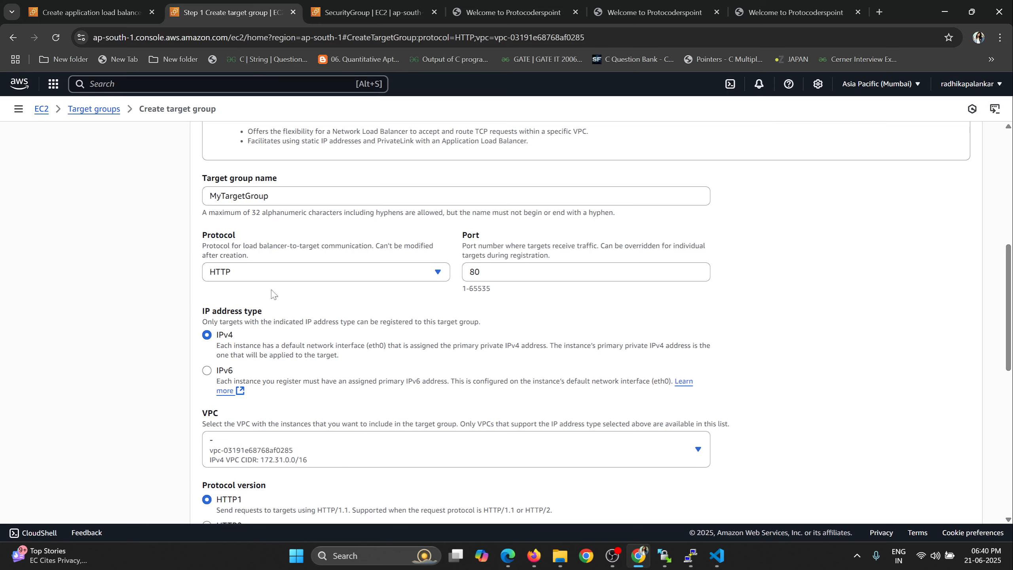
Keep protocol version HTTP1 and the HTTP health check on path /, and proceed to registering targets.
{"action": "scroll", "coordinate": [273, 294], "scroll_direction": "down", "scroll_amount": 4}
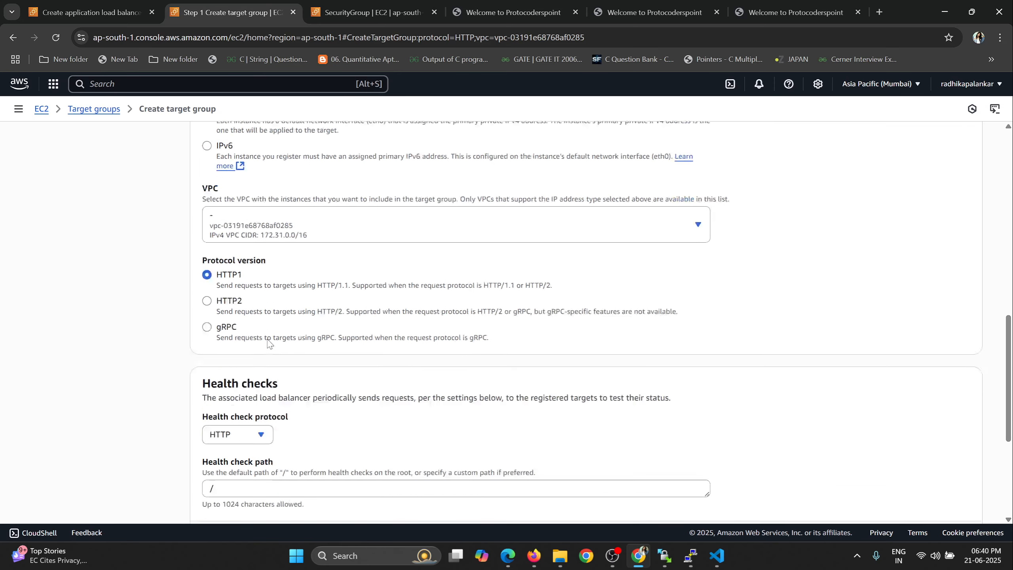
{"action": "scroll", "coordinate": [269, 343], "scroll_direction": "down", "scroll_amount": 3}
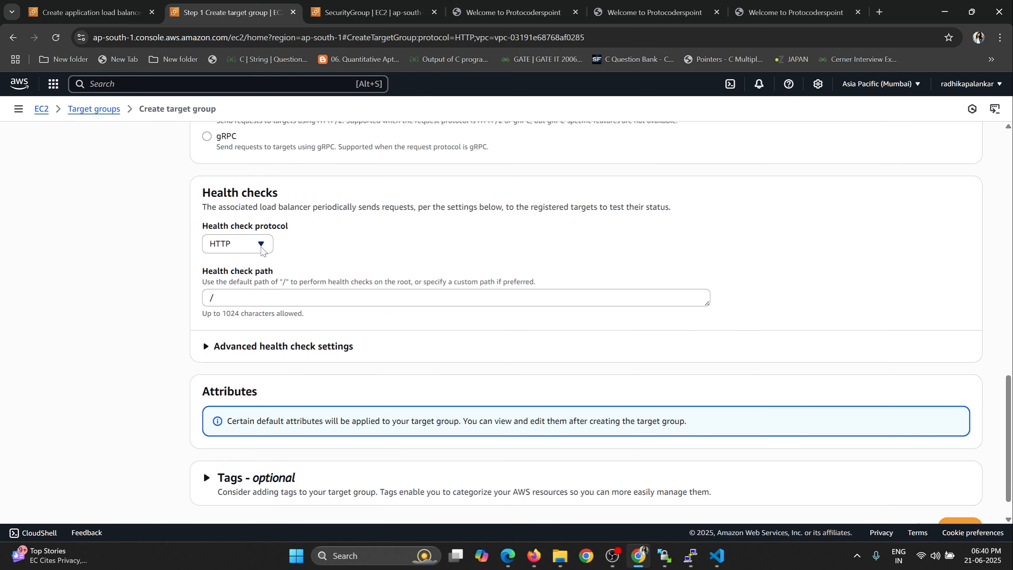
{"action": "left_click", "coordinate": [238, 299]}
{"action": "left_click_drag", "start_coordinate": [204, 192], "coordinate": [265, 193]}
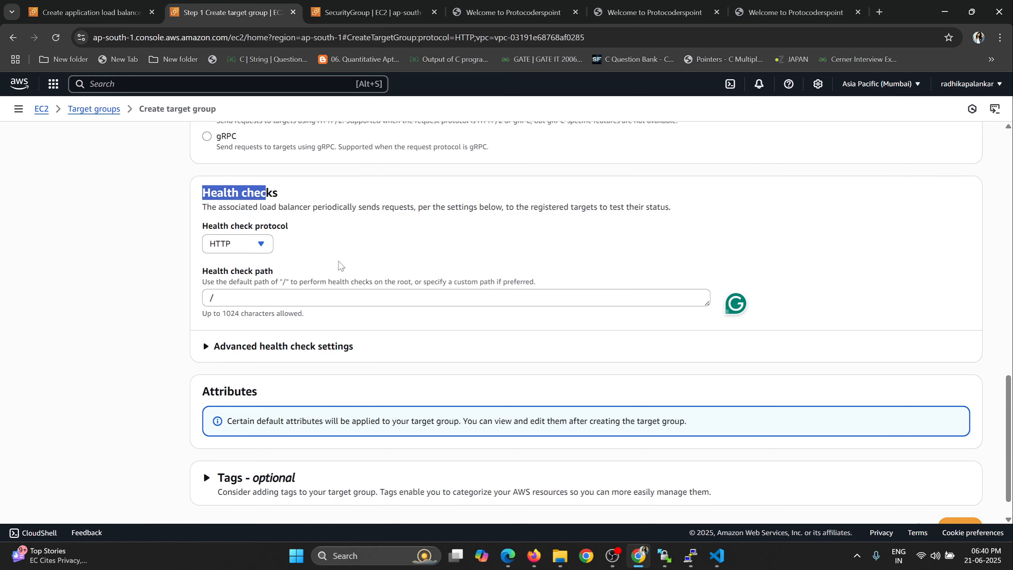
{"action": "scroll", "coordinate": [341, 265], "scroll_direction": "down", "scroll_amount": 1}
{"action": "left_click", "coordinate": [964, 494]}
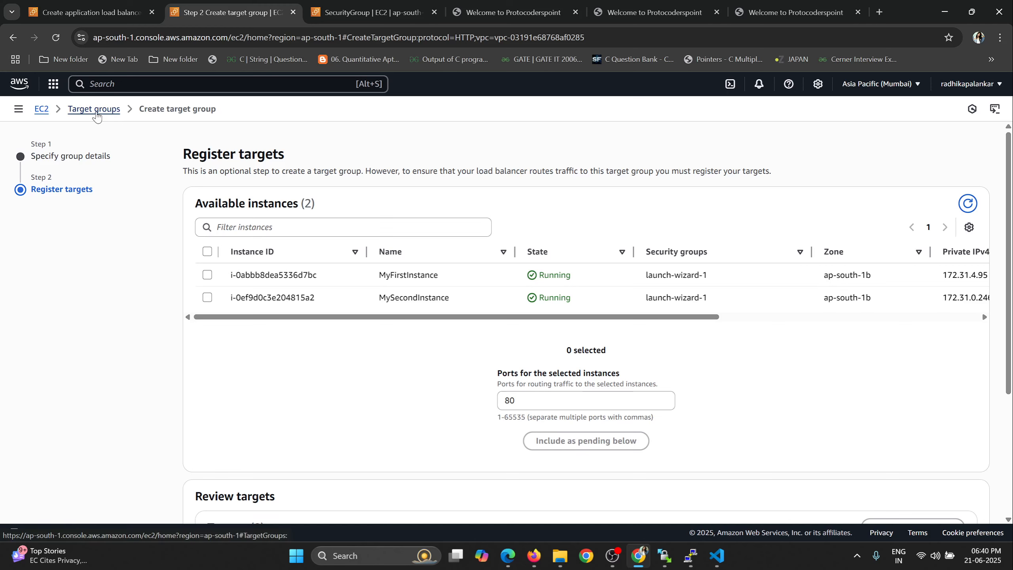
Add MyFirstInstance and MySecondInstance as pending targets on port 80 and create the target group.
{"action": "left_click", "coordinate": [207, 251]}
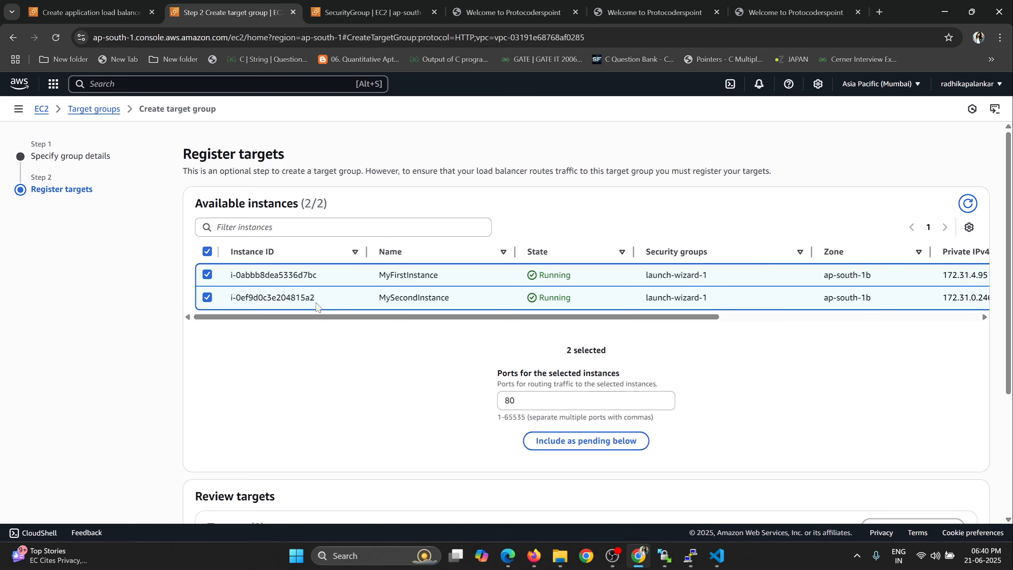
{"action": "scroll", "coordinate": [678, 372], "scroll_direction": "down", "scroll_amount": 1}
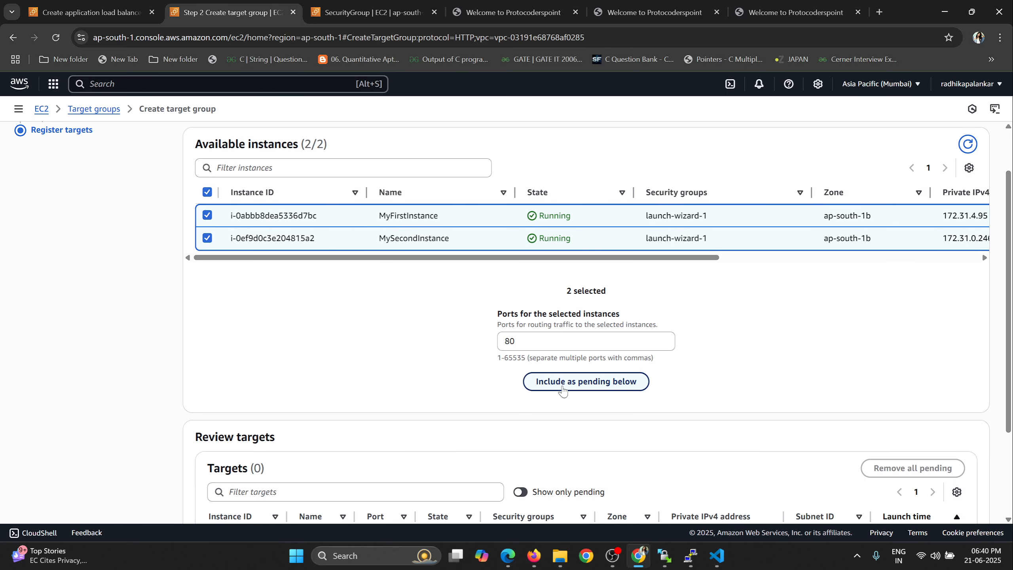
{"action": "left_click", "coordinate": [563, 391]}
{"action": "scroll", "coordinate": [582, 419], "scroll_direction": "down", "scroll_amount": 3}
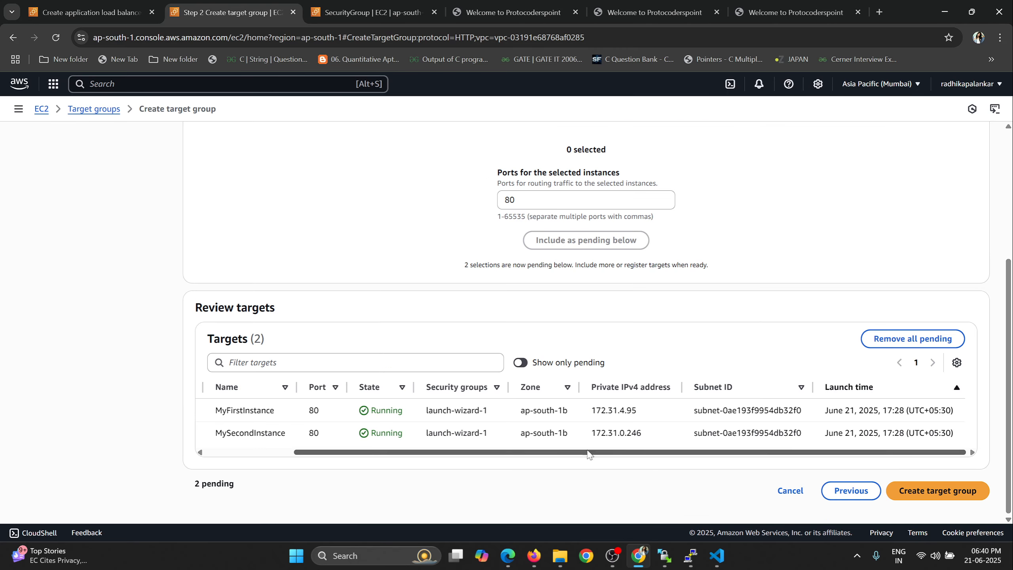
{"action": "left_click_drag", "start_coordinate": [625, 454], "coordinate": [355, 455]}
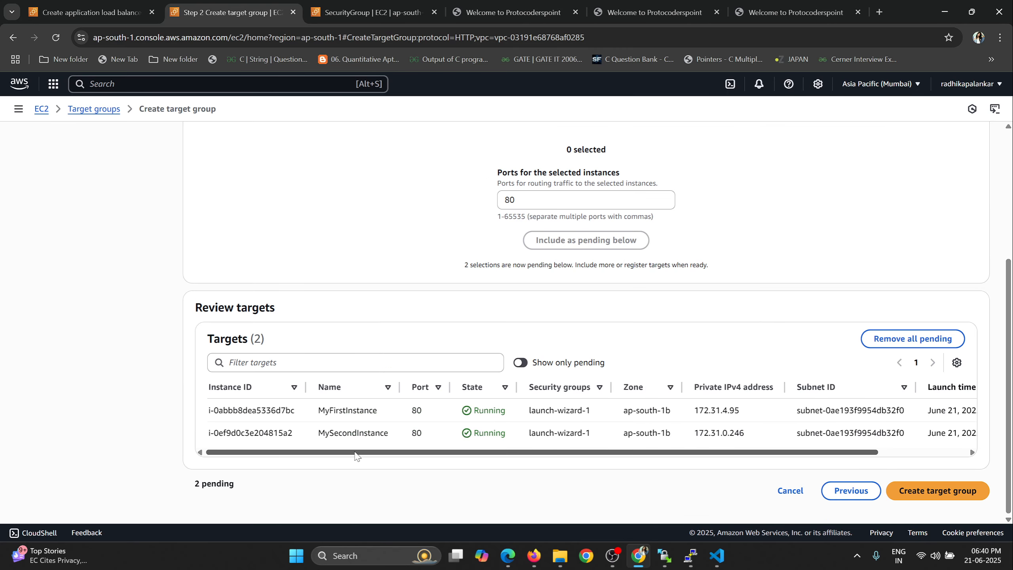
{"action": "left_click", "coordinate": [914, 494]}
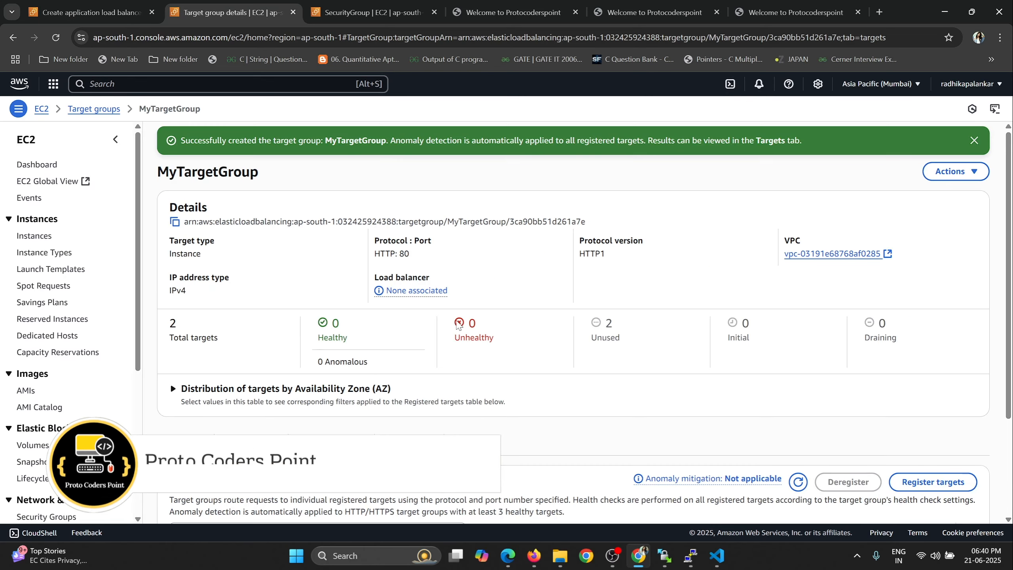
Check the health status of the two registered targets in MyTargetGroup.
{"action": "scroll", "coordinate": [546, 311], "scroll_direction": "down", "scroll_amount": 2}
{"action": "scroll", "coordinate": [545, 311], "scroll_direction": "down", "scroll_amount": 1}
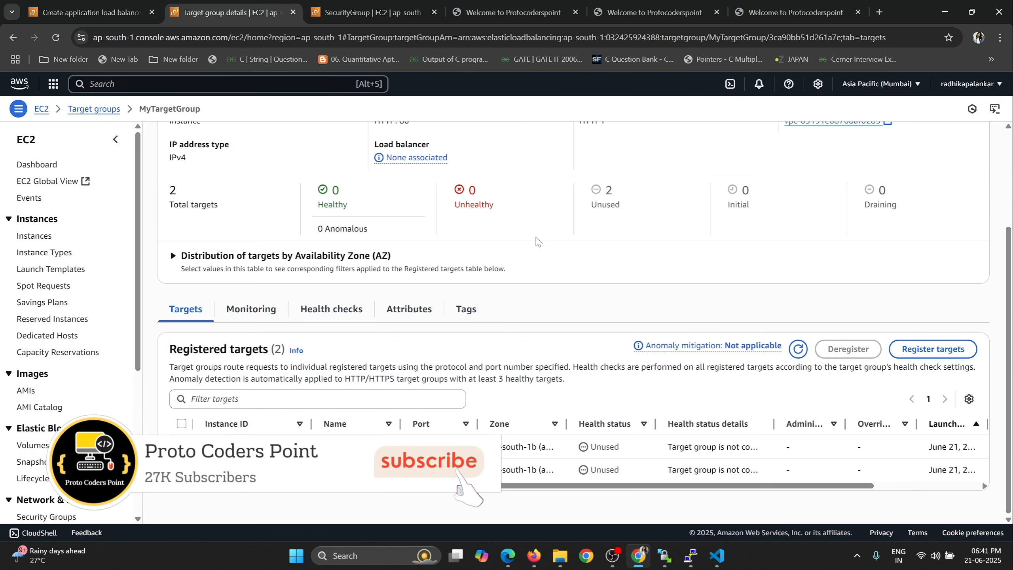
{"action": "double_click", "coordinate": [619, 446]}
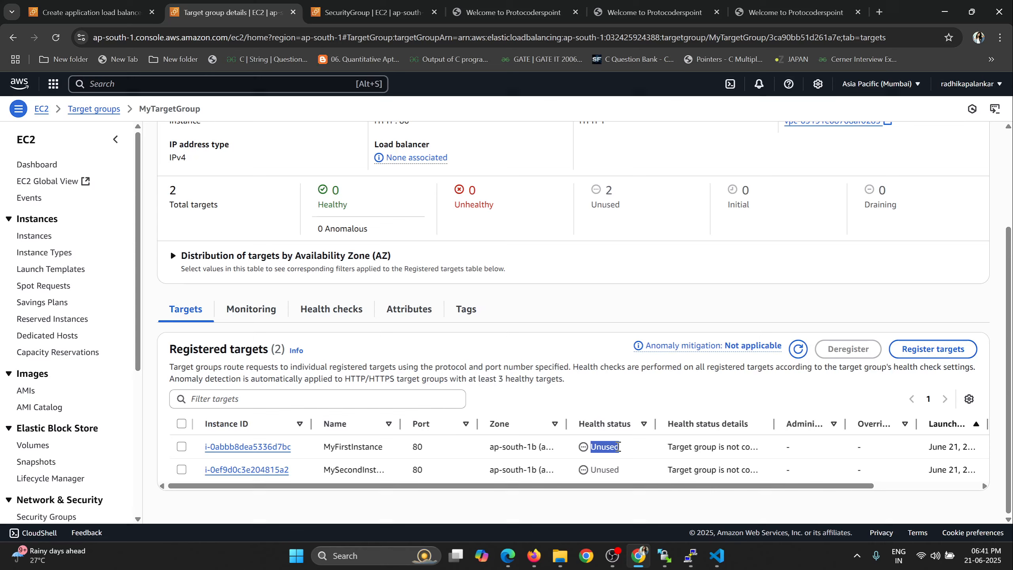
{"action": "left_click", "coordinate": [596, 468]}
Back in the load balancer form, set the HTTP:80 listener's default action to forward to MyTargetGroup.
{"action": "left_click", "coordinate": [97, 8]}
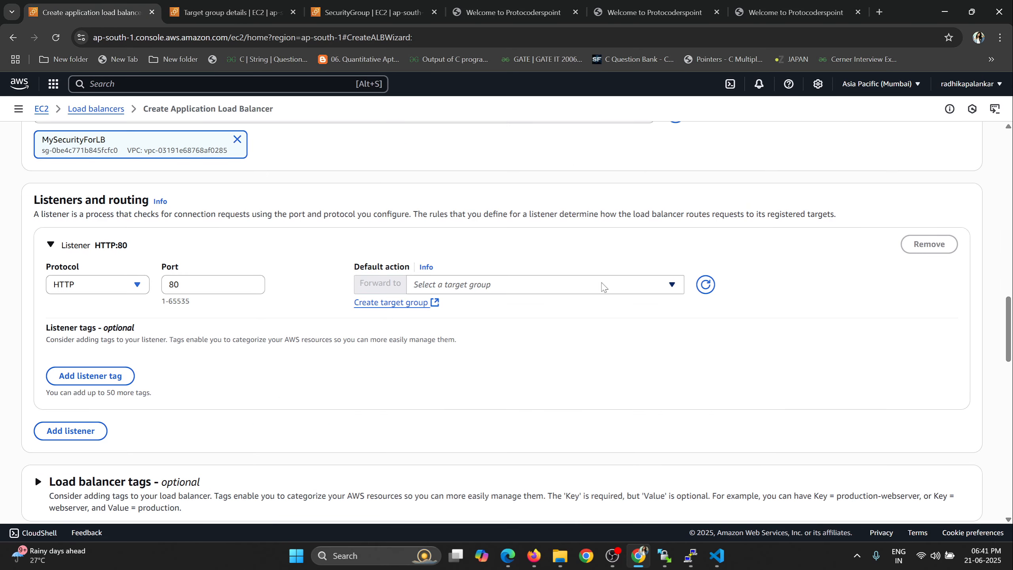
{"action": "scroll", "coordinate": [292, 287], "scroll_direction": "up", "scroll_amount": 4}
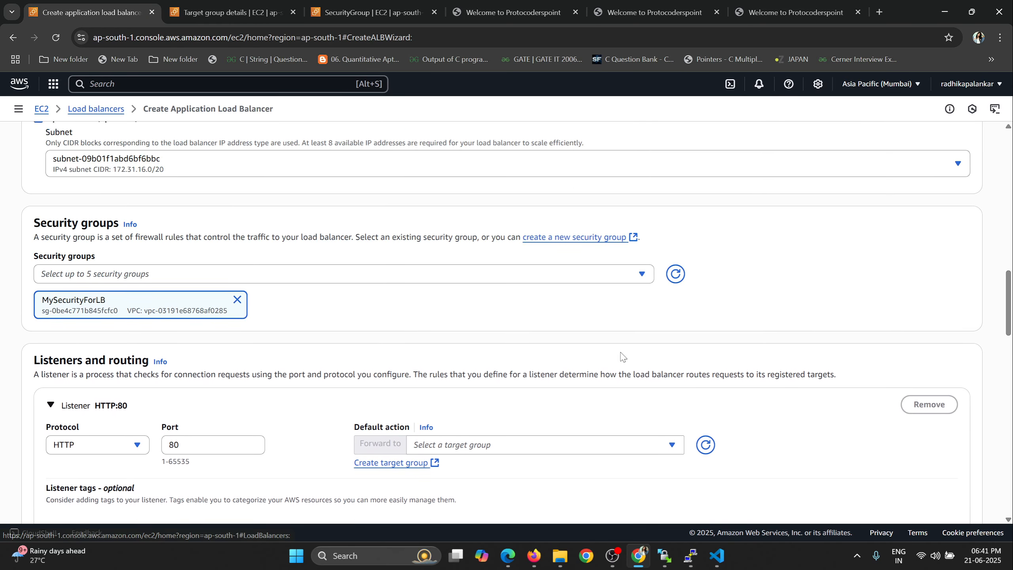
{"action": "scroll", "coordinate": [623, 357], "scroll_direction": "down", "scroll_amount": 2}
{"action": "left_click", "coordinate": [671, 344]}
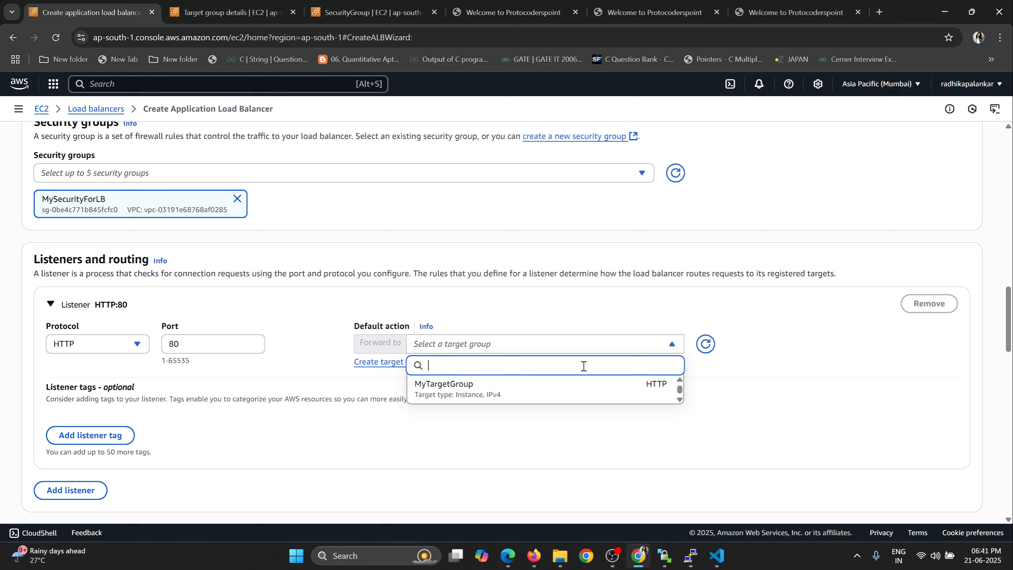
{"action": "left_click", "coordinate": [453, 394]}
Review the load balancer summary: name, scheme, IP address type, network mapping, security group, and listener routing.
{"action": "scroll", "coordinate": [453, 394], "scroll_direction": "down", "scroll_amount": 15}
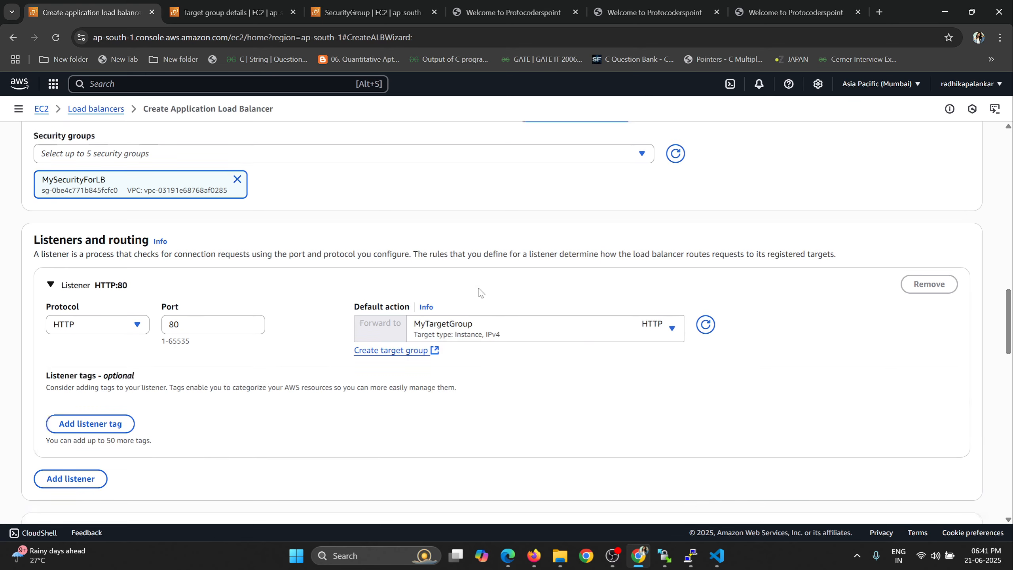
{"action": "scroll", "coordinate": [153, 301], "scroll_direction": "down", "scroll_amount": 9}
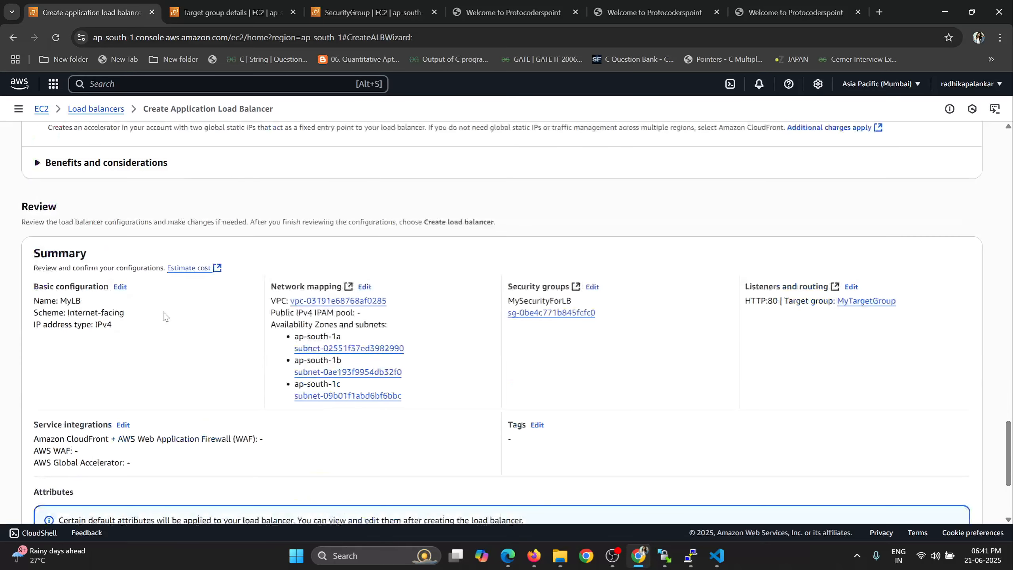
{"action": "scroll", "coordinate": [2, 253], "scroll_direction": "up", "scroll_amount": 4}
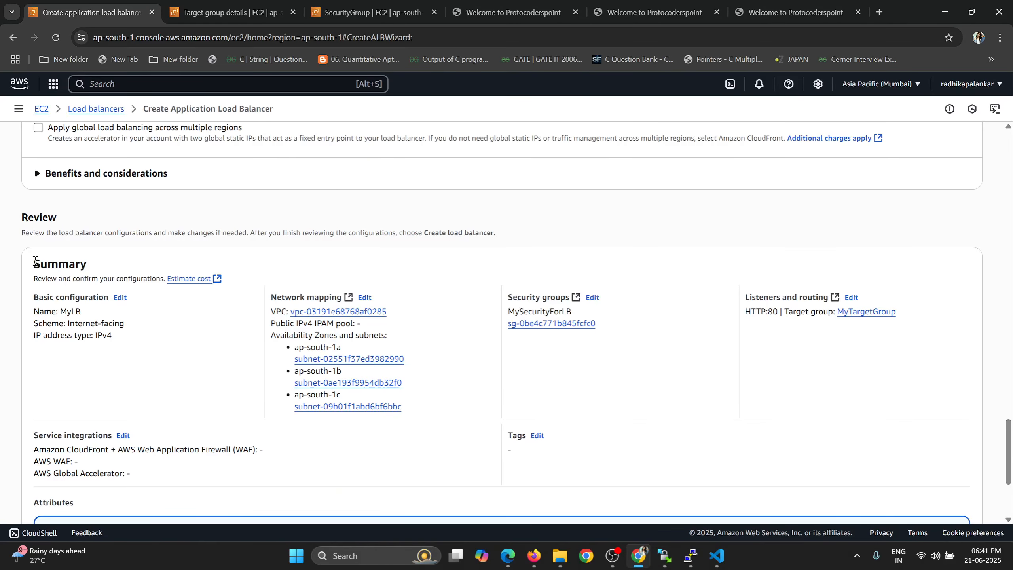
{"action": "left_click_drag", "start_coordinate": [34, 261], "coordinate": [94, 267]}
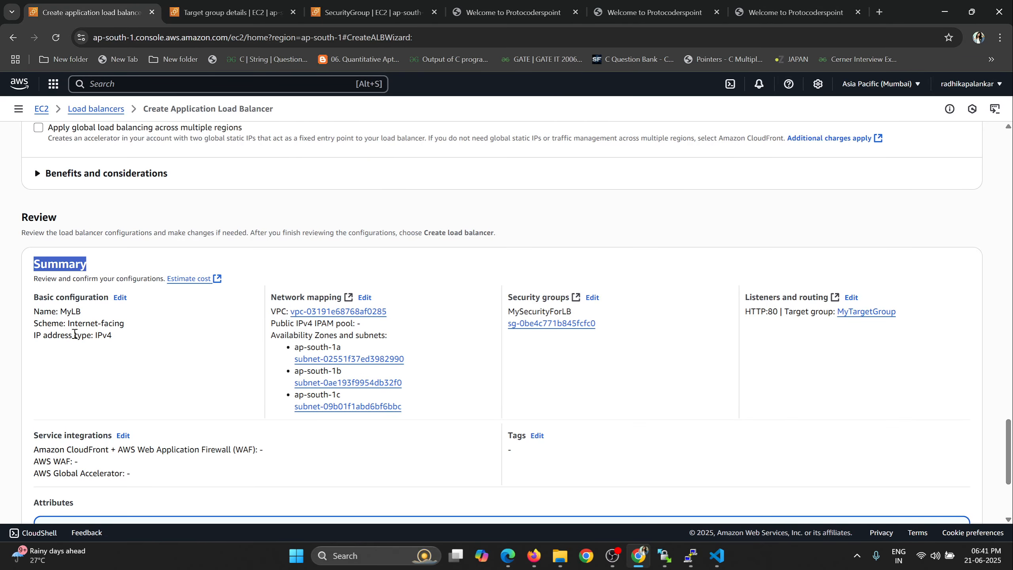
{"action": "left_click_drag", "start_coordinate": [60, 313], "coordinate": [81, 316]}
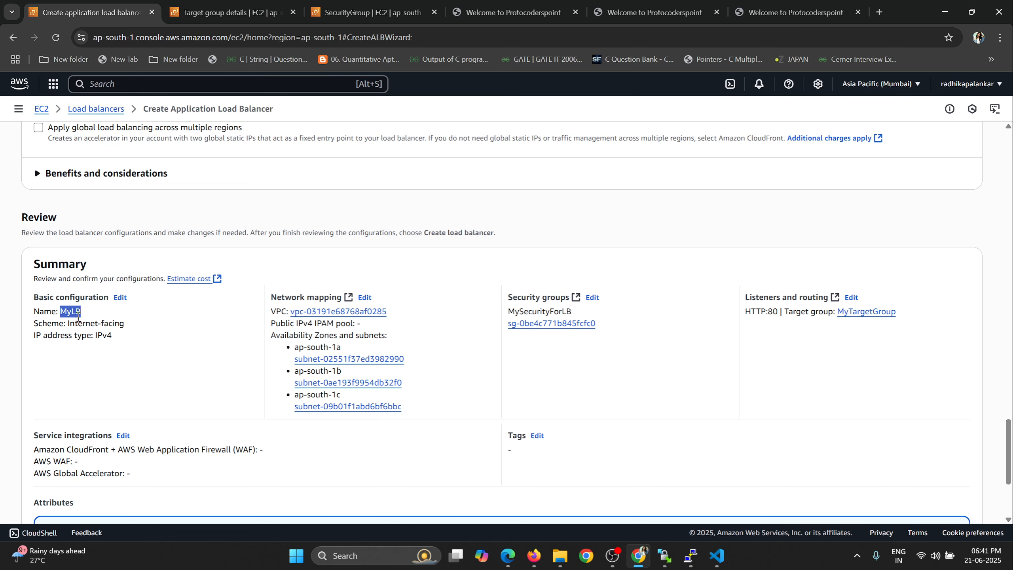
{"action": "left_click_drag", "start_coordinate": [94, 336], "coordinate": [114, 340]}
{"action": "left_click_drag", "start_coordinate": [508, 311], "coordinate": [566, 312]}
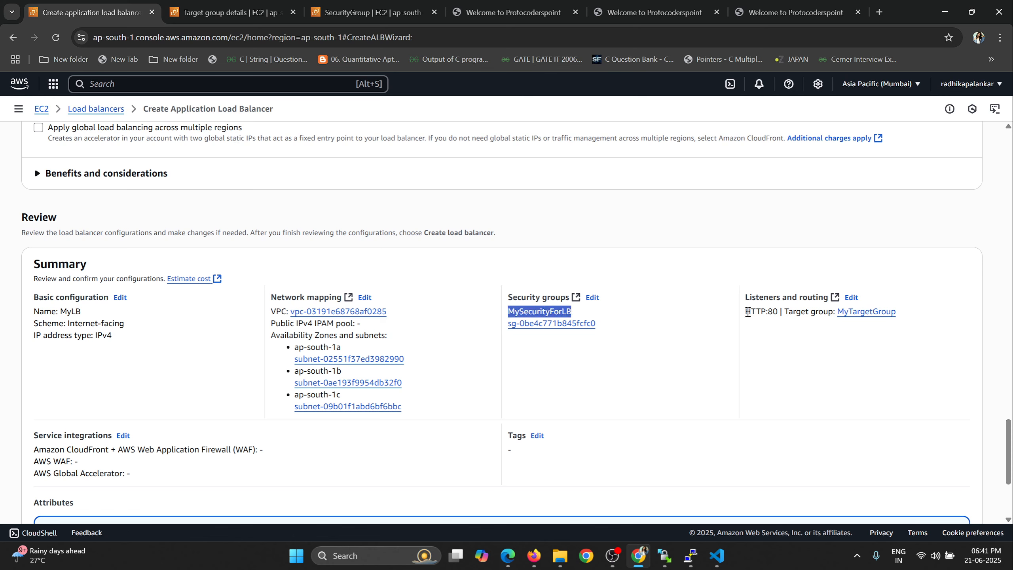
{"action": "left_click_drag", "start_coordinate": [748, 312], "coordinate": [771, 312]}
{"action": "left_click_drag", "start_coordinate": [905, 312], "coordinate": [838, 312]}
Create the load balancer MyLB and check its status on the details page.
{"action": "scroll", "coordinate": [576, 229], "scroll_direction": "down", "scroll_amount": 5}
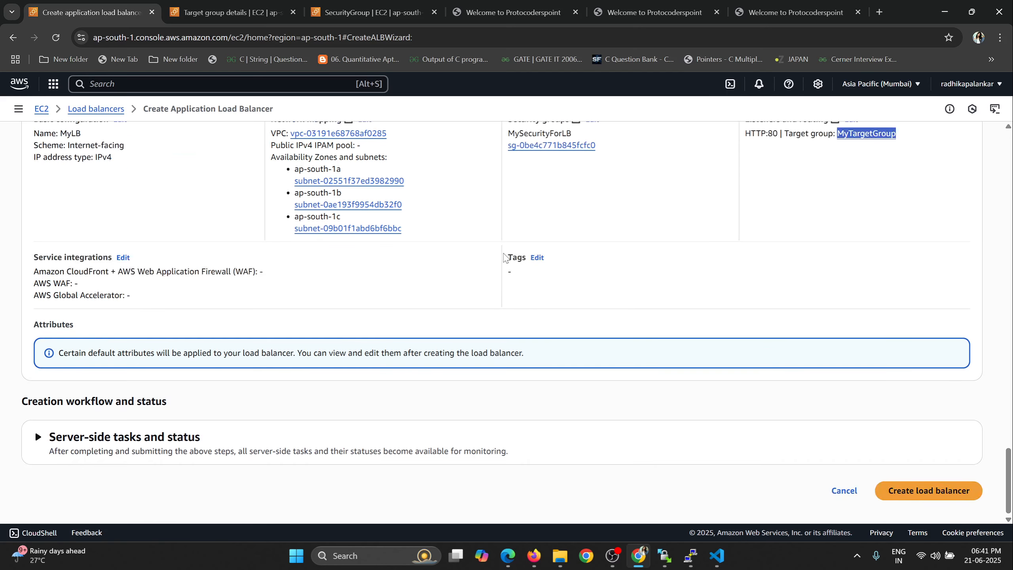
{"action": "left_click", "coordinate": [926, 492]}
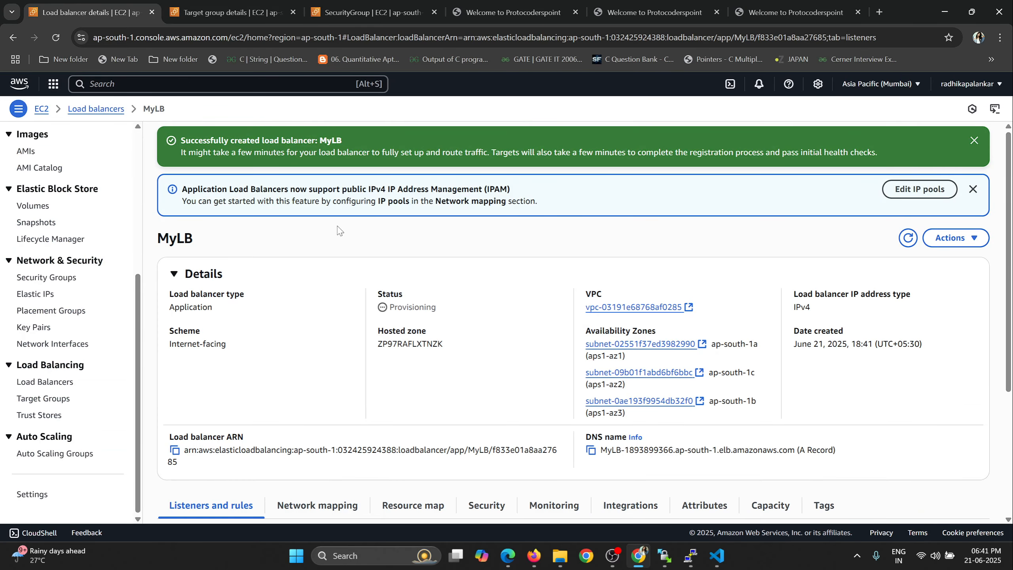
{"action": "left_click_drag", "start_coordinate": [439, 308], "coordinate": [395, 309]}
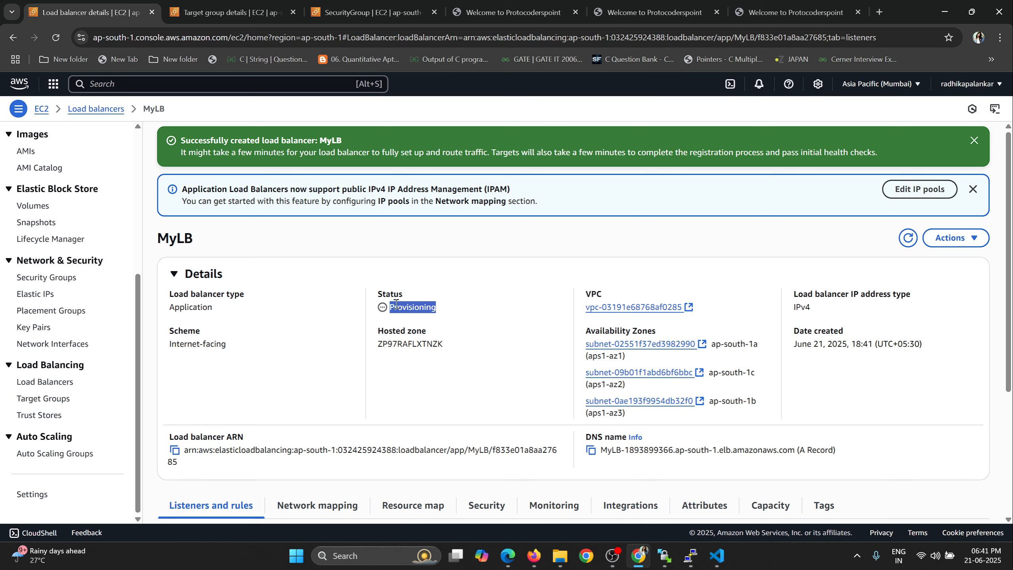
Refresh MyLB's provisioning status and check the health of its registered targets on the target group page.
{"action": "left_click_drag", "start_coordinate": [378, 295], "coordinate": [433, 307]}
{"action": "left_click", "coordinate": [908, 238]}
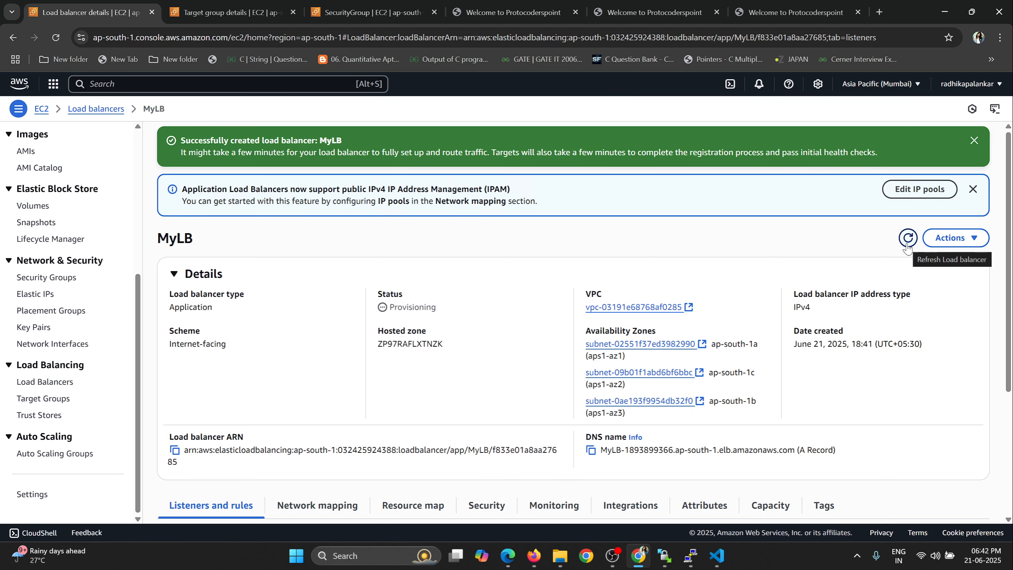
{"action": "key", "text": "ctrl+Tab"}
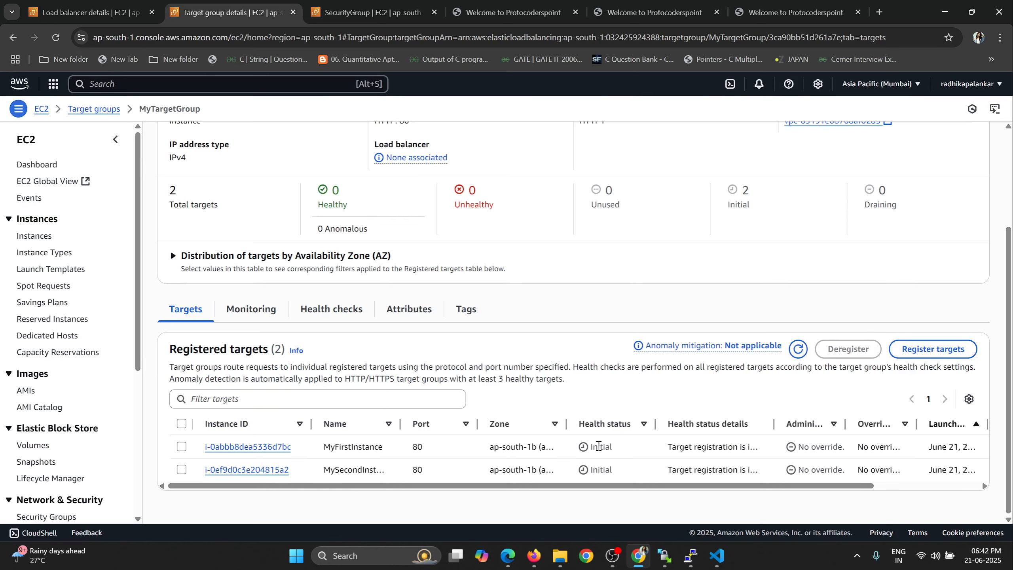
{"action": "key", "text": "ctrl+shift+Tab"}
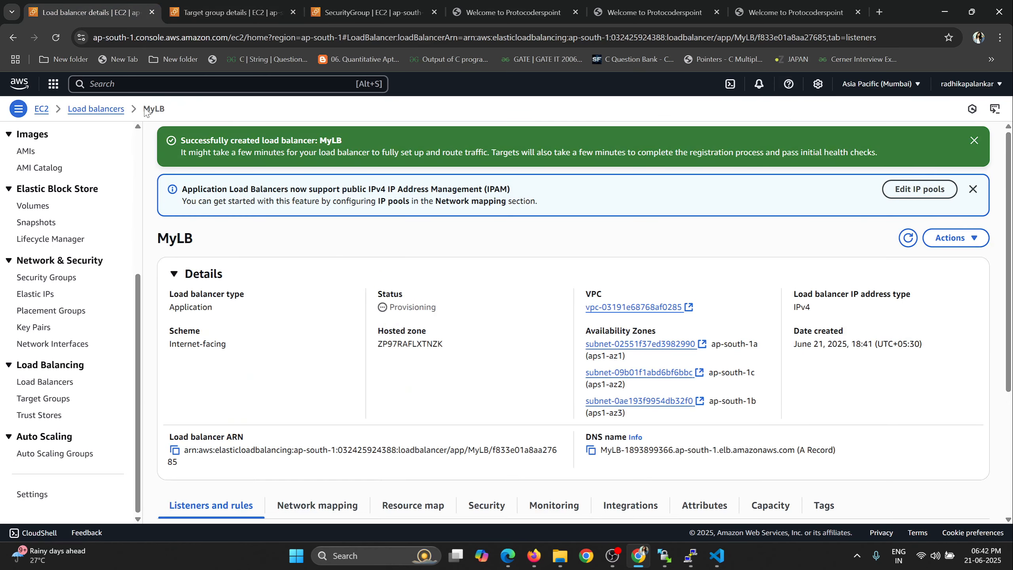
{"action": "left_click_drag", "start_coordinate": [146, 112], "coordinate": [167, 113]}
Refresh the registered targets in MyTargetGroup and check the health status of both instances.
{"action": "key", "text": "ctrl+Tab"}
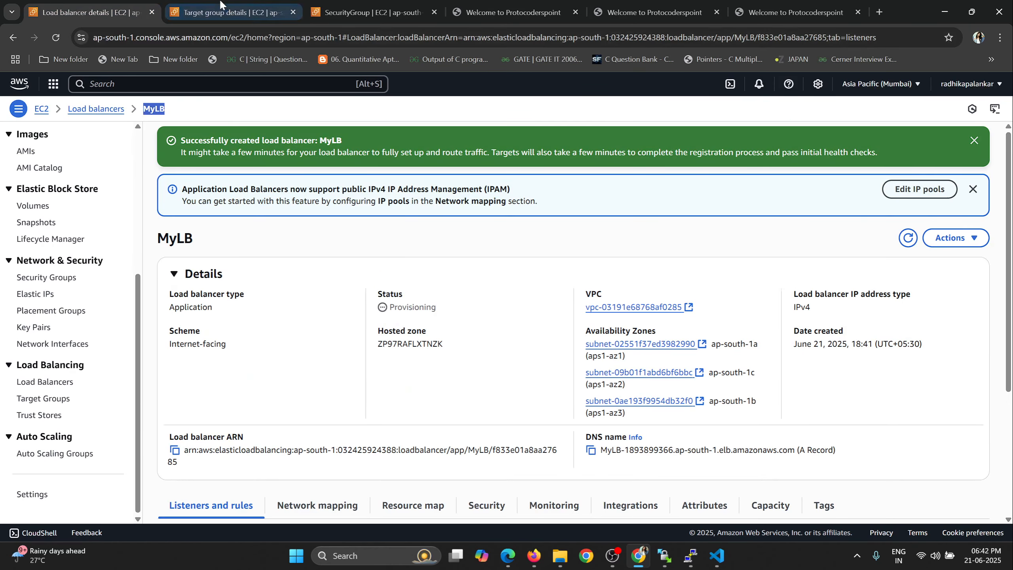
{"action": "mouse_move", "coordinate": [616, 450]}
{"action": "left_mouse_down"}
{"action": "mouse_move", "coordinate": [590, 445]}
{"action": "mouse_move", "coordinate": [594, 473]}
{"action": "left_mouse_up"}
{"action": "left_click", "coordinate": [798, 349]}
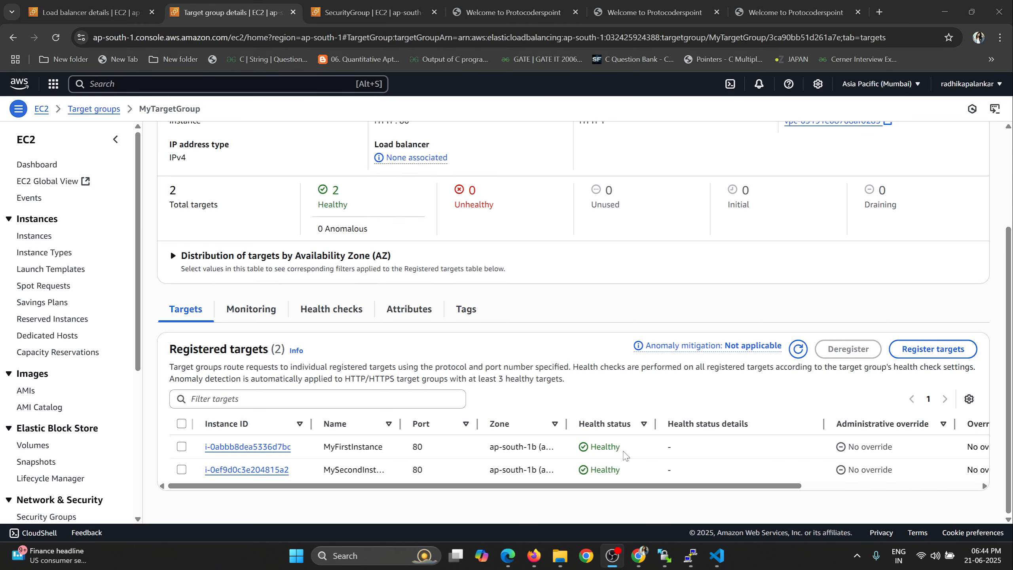
{"action": "mouse_move", "coordinate": [621, 446]}
{"action": "left_mouse_down"}
{"action": "mouse_move", "coordinate": [593, 449]}
{"action": "mouse_move", "coordinate": [592, 470]}
{"action": "mouse_move", "coordinate": [616, 469]}
{"action": "left_mouse_up"}
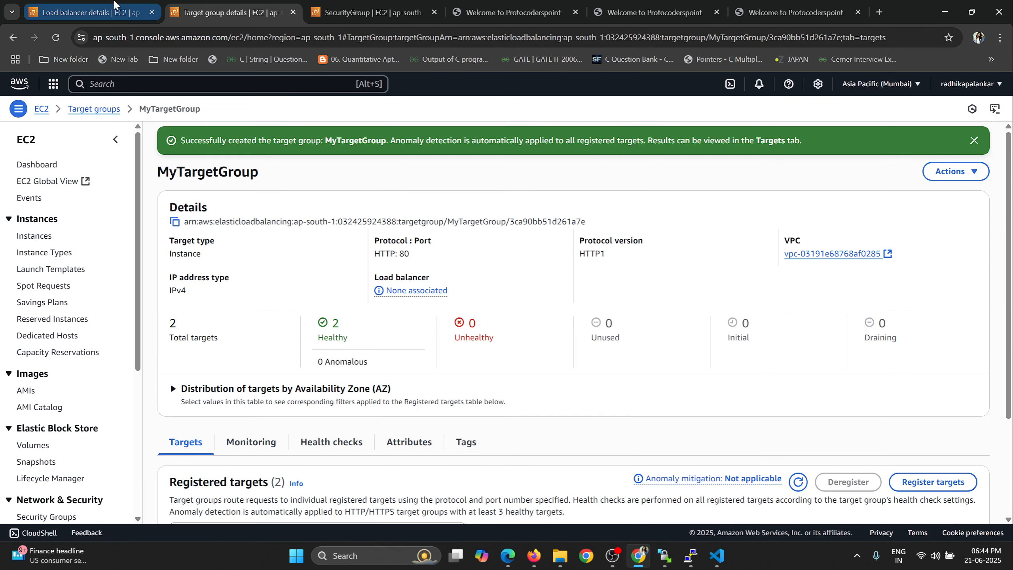
Refresh the MyLB details page to check the load balancer's status, and copy its DNS name.
{"action": "left_click", "coordinate": [91, 12]}
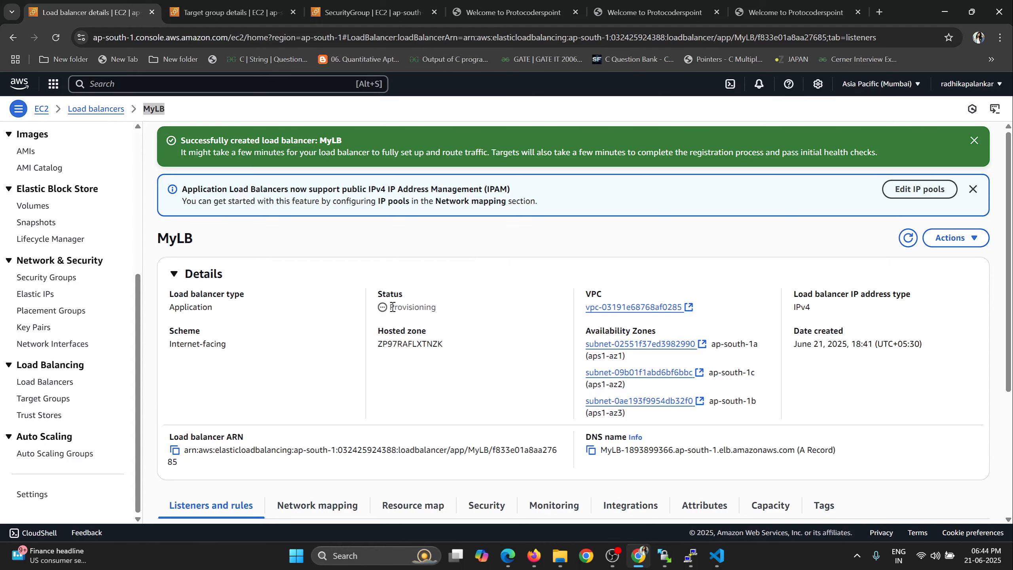
{"action": "left_click_drag", "start_coordinate": [392, 306], "coordinate": [433, 307]}
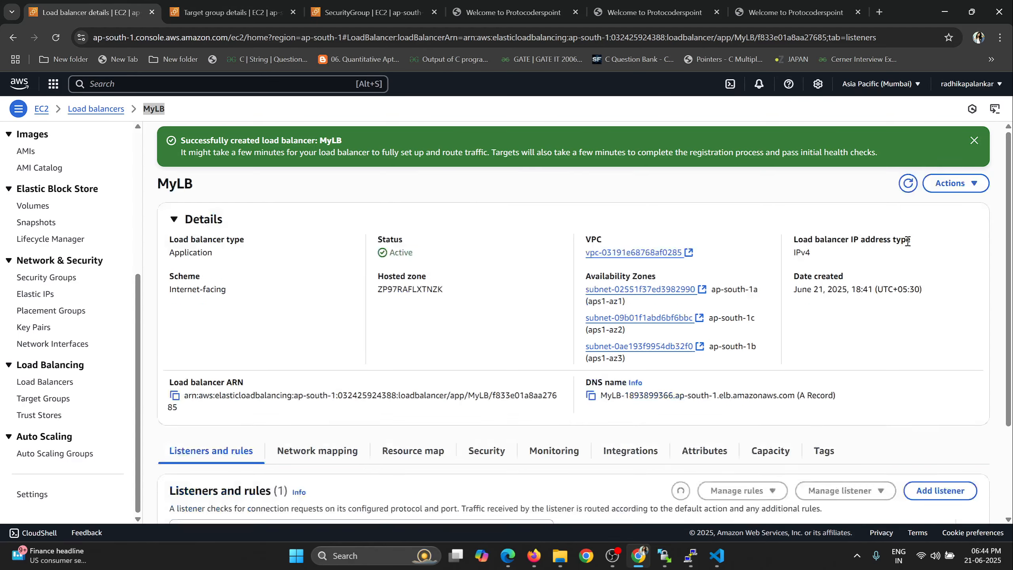
{"action": "left_click_drag", "start_coordinate": [392, 308], "coordinate": [413, 308]}
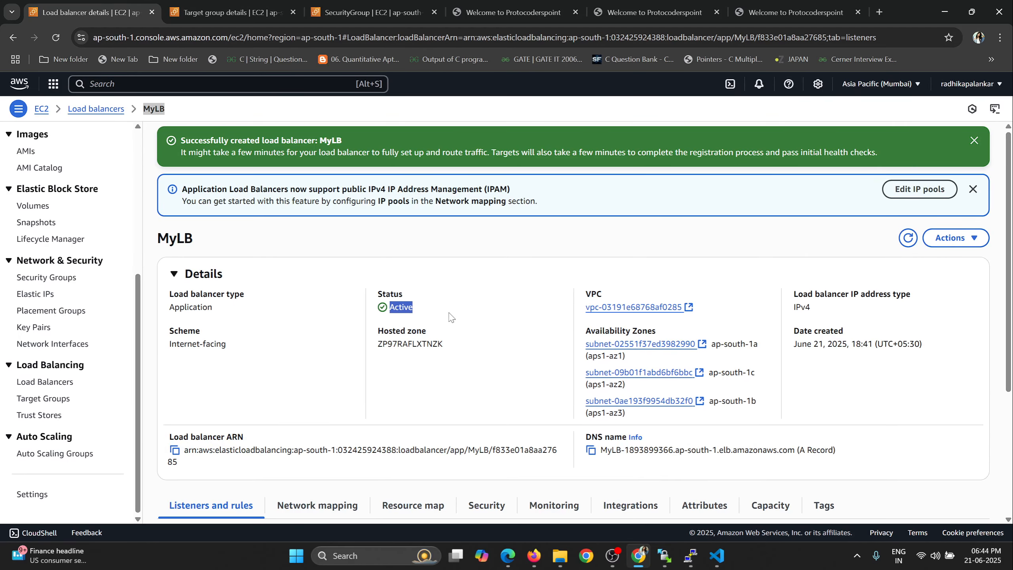
{"action": "scroll", "coordinate": [620, 312], "scroll_direction": "down", "scroll_amount": 3}
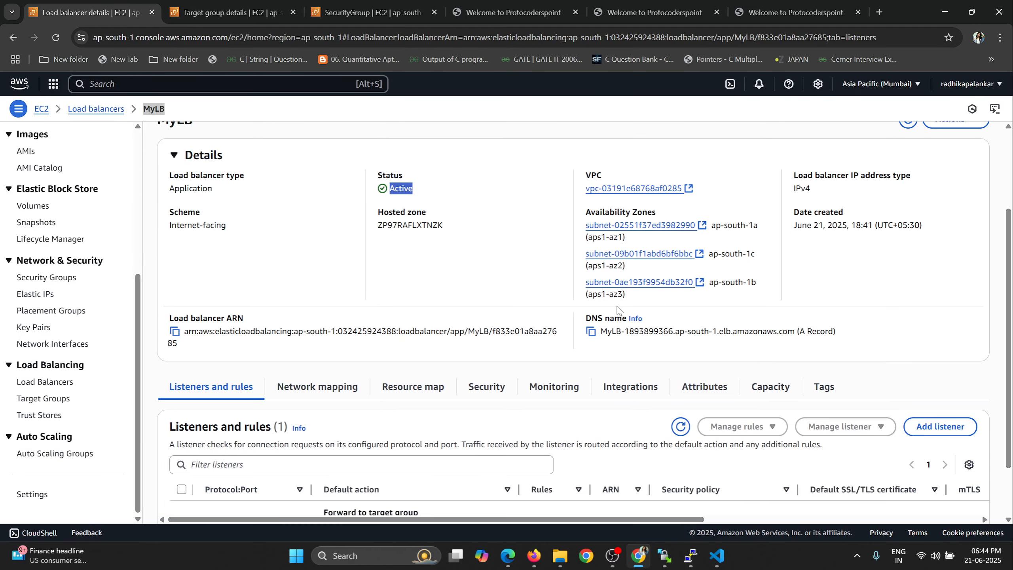
{"action": "left_click", "coordinate": [591, 332]}
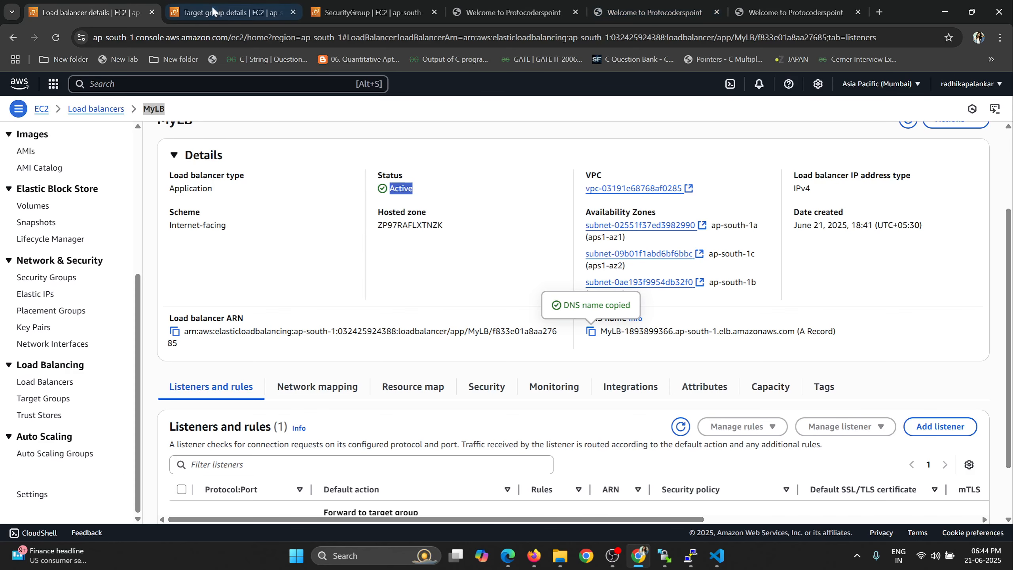
Open the list of running instances from the EC2 dashboard.
{"action": "scroll", "coordinate": [82, 197], "scroll_direction": "up", "scroll_amount": 5}
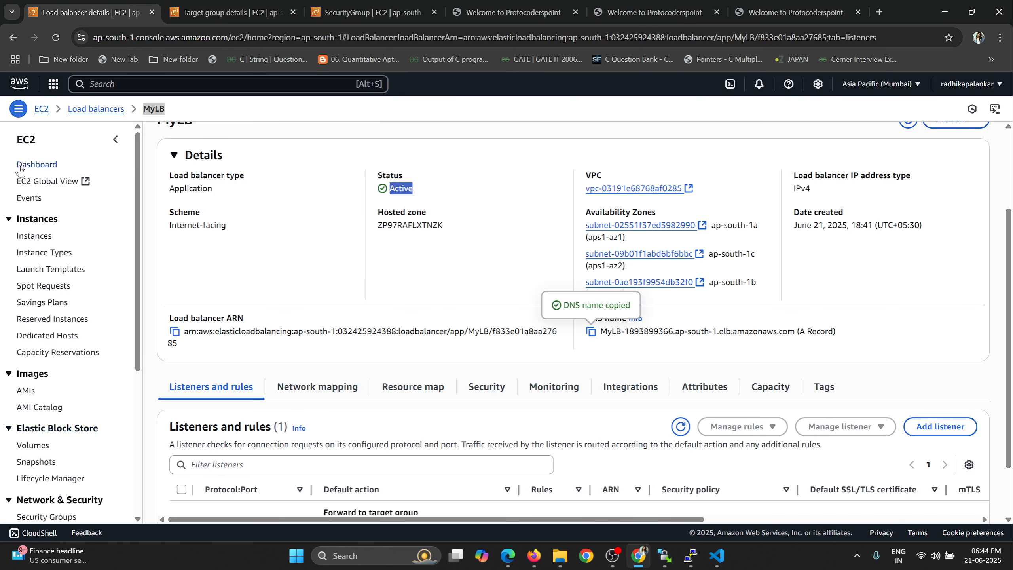
{"action": "left_click", "coordinate": [40, 165]}
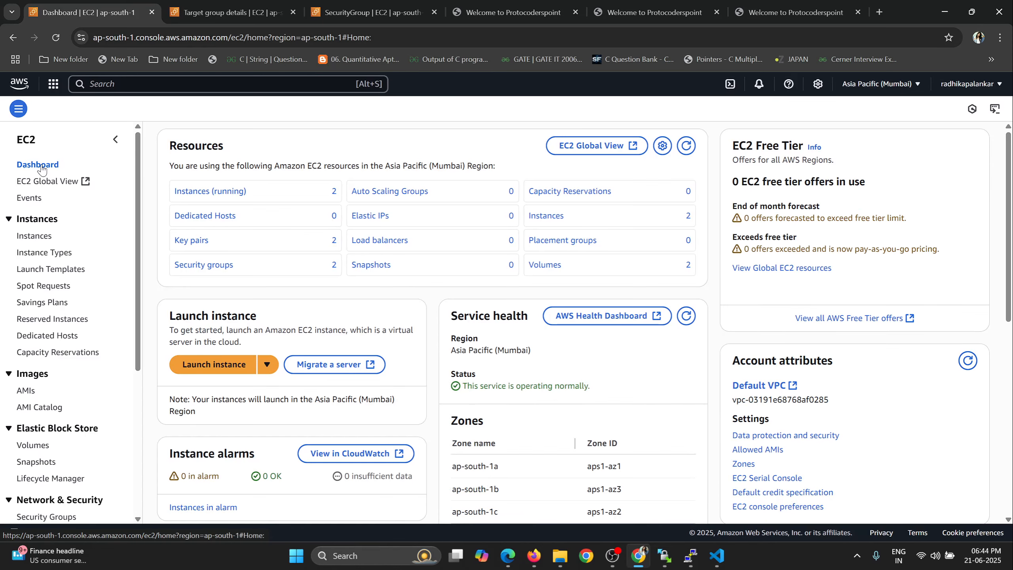
{"action": "left_click", "coordinate": [226, 193]}
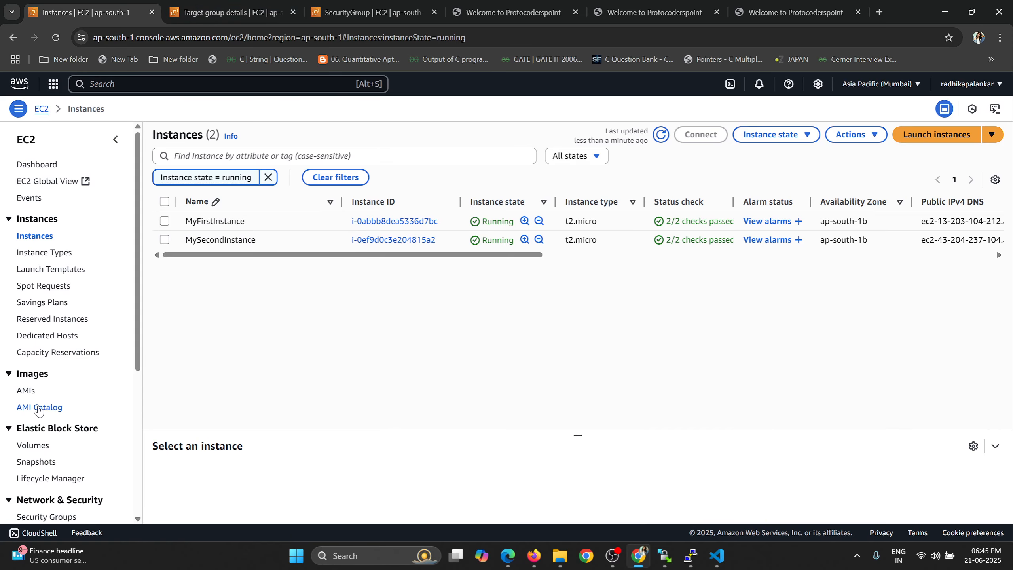
Open MyLB from the list of load balancers and copy its DNS name.
{"action": "scroll", "coordinate": [40, 411], "scroll_direction": "down", "scroll_amount": 5}
{"action": "left_click", "coordinate": [46, 384]}
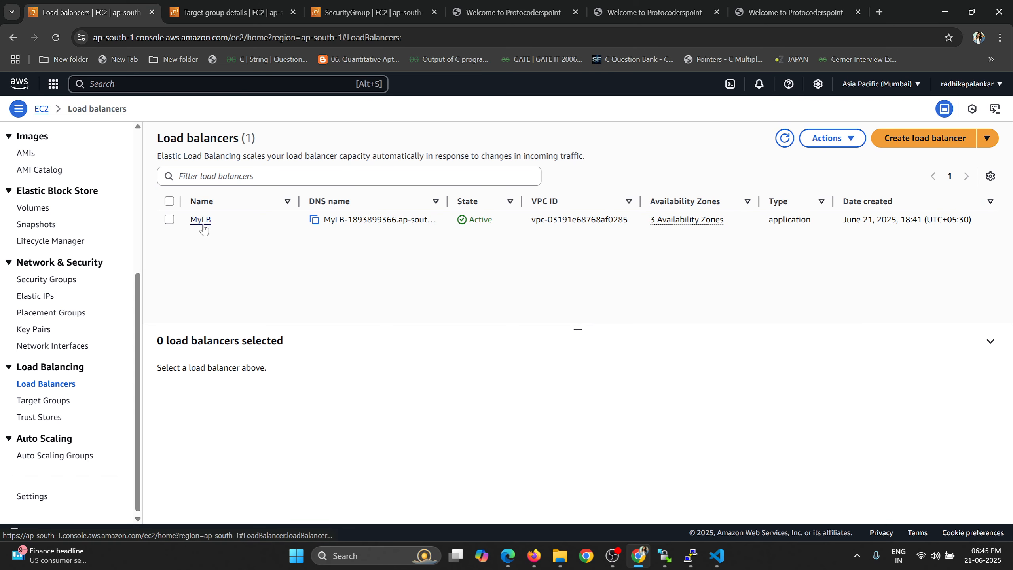
{"action": "left_click", "coordinate": [201, 220]}
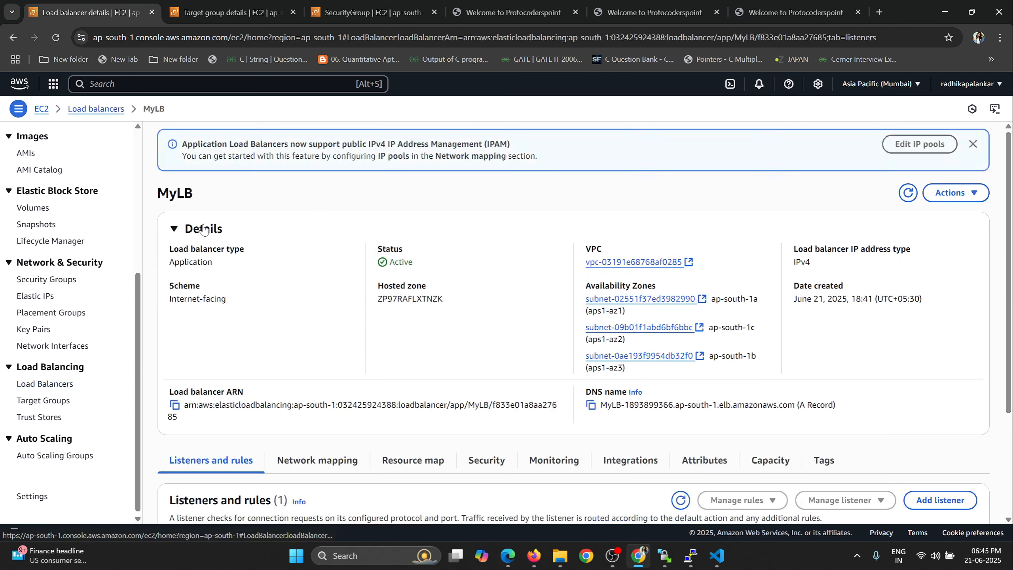
{"action": "scroll", "coordinate": [678, 371], "scroll_direction": "down", "scroll_amount": 2}
{"action": "left_click", "coordinate": [591, 342]}
Try to open MyLB's copied DNS name in a new browser tab.
{"action": "left_click", "coordinate": [879, 12]}
{"action": "key", "text": "ctrl+v"}
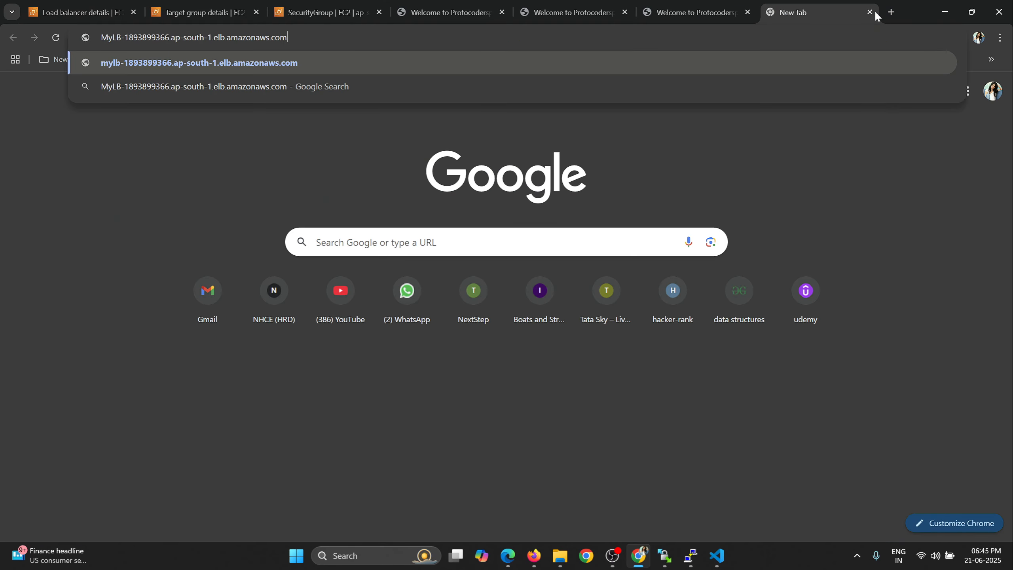
{"action": "key", "text": "Return"}
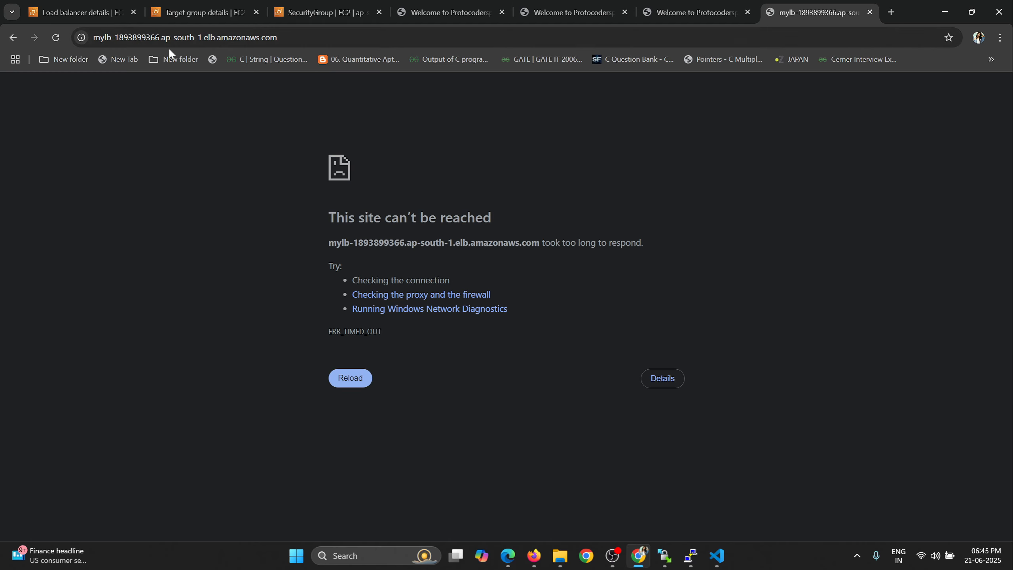
Open the load balancer's address in another new tab, changing the protocol from https to http.
{"action": "left_click", "coordinate": [168, 45]}
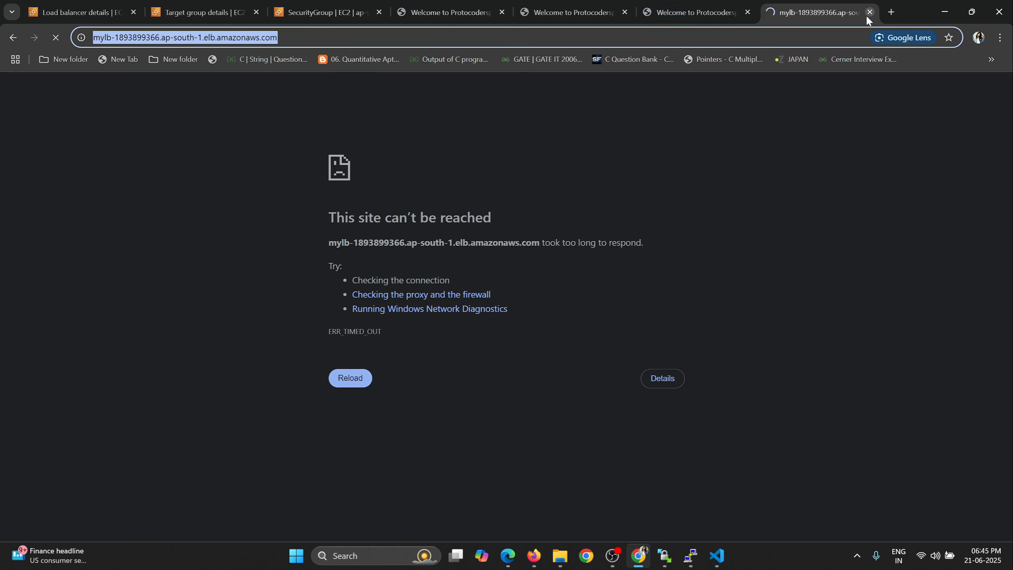
{"action": "left_click", "coordinate": [890, 12]}
{"action": "key", "text": "ctrl+v"}
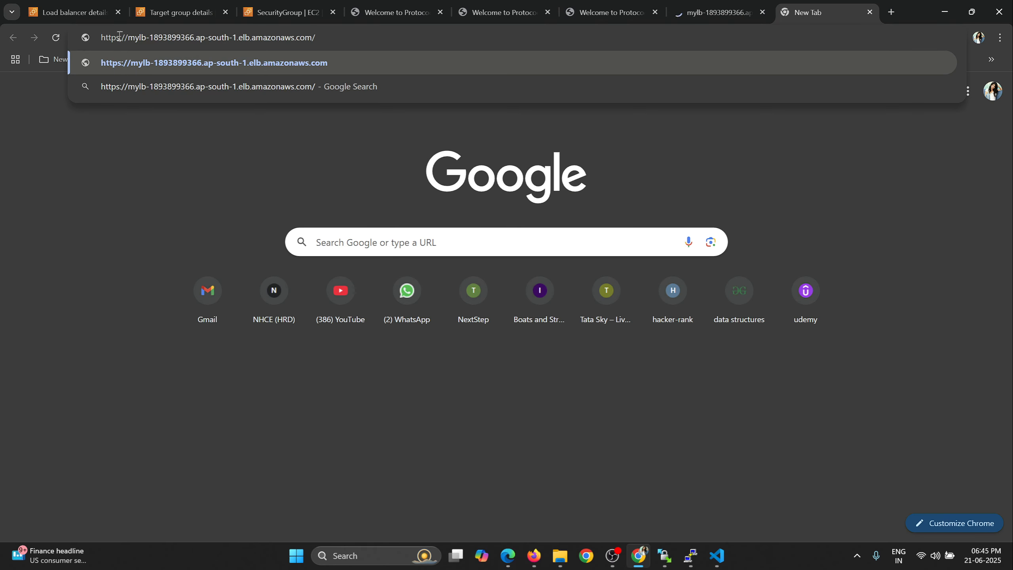
{"action": "key", "text": "BackSpace"}
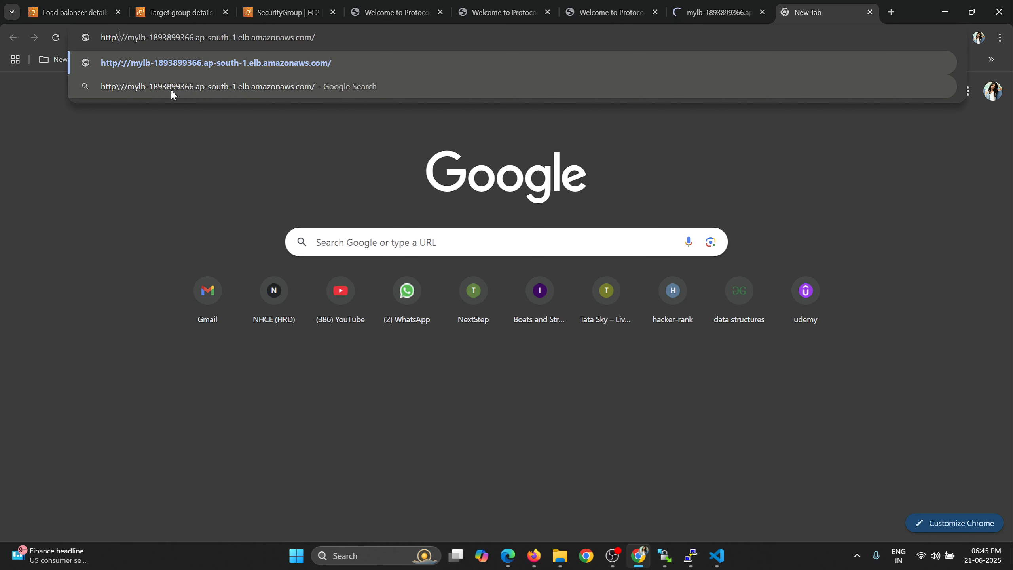
{"action": "key", "text": "Return"}
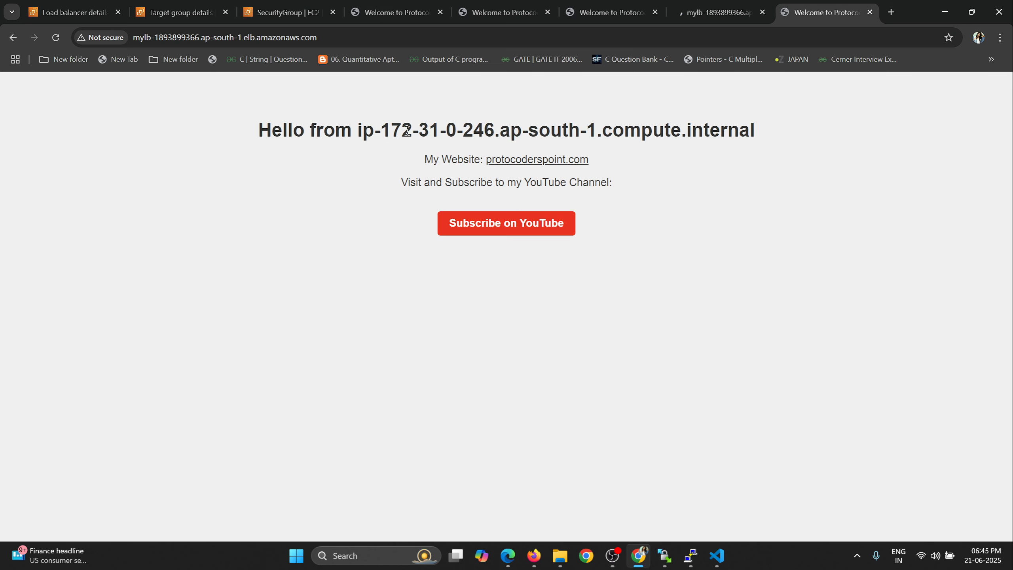
Reload the load balancer's web page and compare the private IP in the greeting before and after.
{"action": "left_click_drag", "start_coordinate": [389, 131], "coordinate": [495, 131]}
{"action": "left_click", "coordinate": [55, 37]}
{"action": "left_click", "coordinate": [56, 37]}
{"action": "left_click_drag", "start_coordinate": [388, 131], "coordinate": [490, 131]}
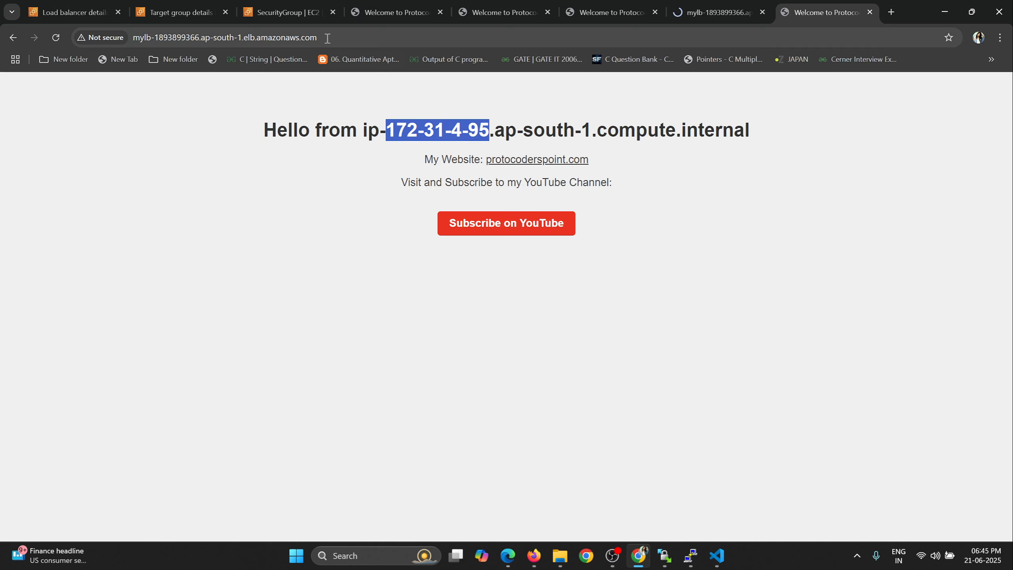
Reload the page at the same load balancer address repeatedly to check which instance answers each request.
{"action": "left_click_drag", "start_coordinate": [319, 37], "coordinate": [133, 39]}
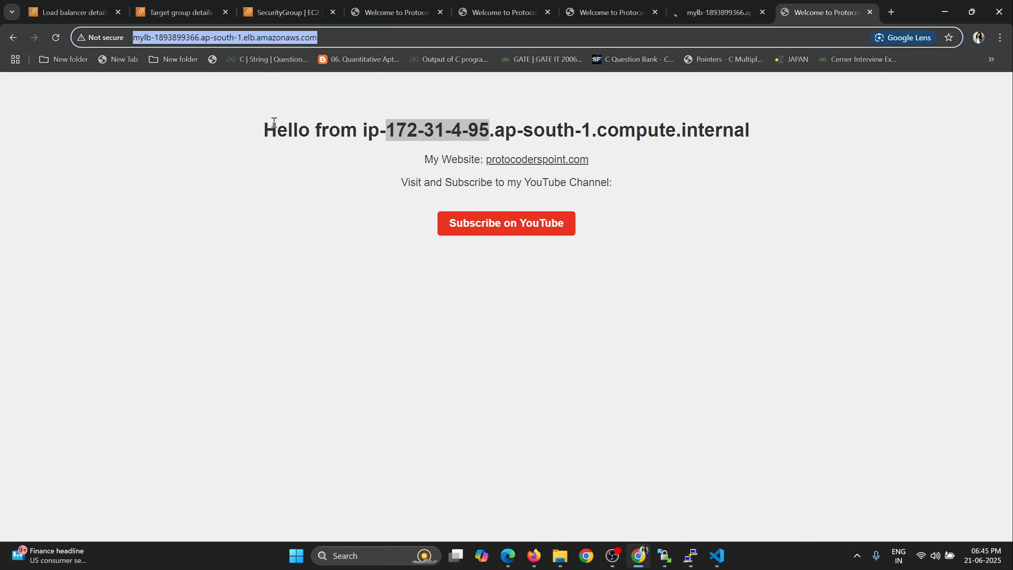
{"action": "left_click", "coordinate": [60, 38]}
{"action": "left_click", "coordinate": [57, 38]}
{"action": "left_click", "coordinate": [57, 37]}
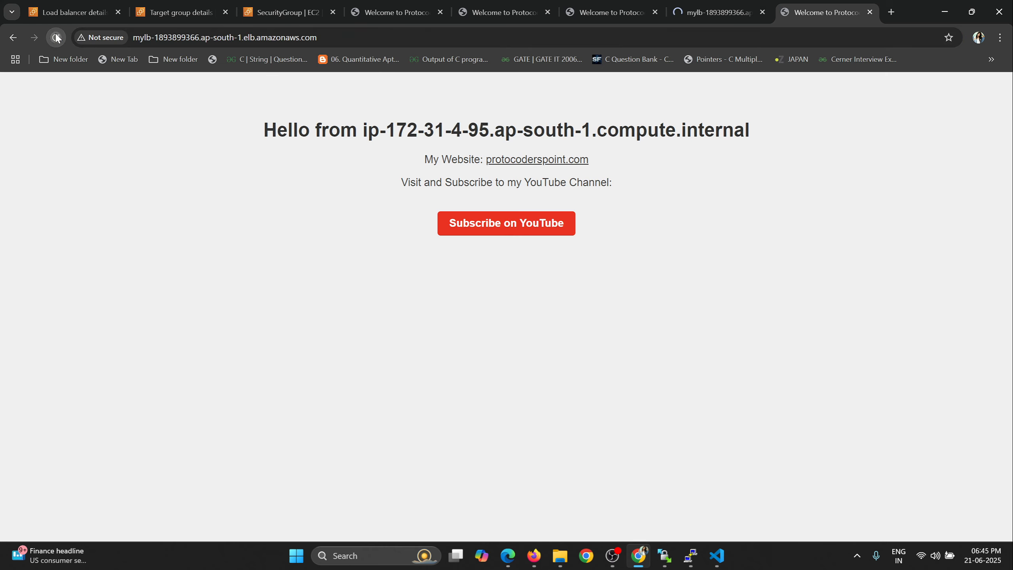
{"action": "left_click", "coordinate": [57, 38]}
{"action": "left_click_drag", "start_coordinate": [318, 37], "coordinate": [141, 39]}
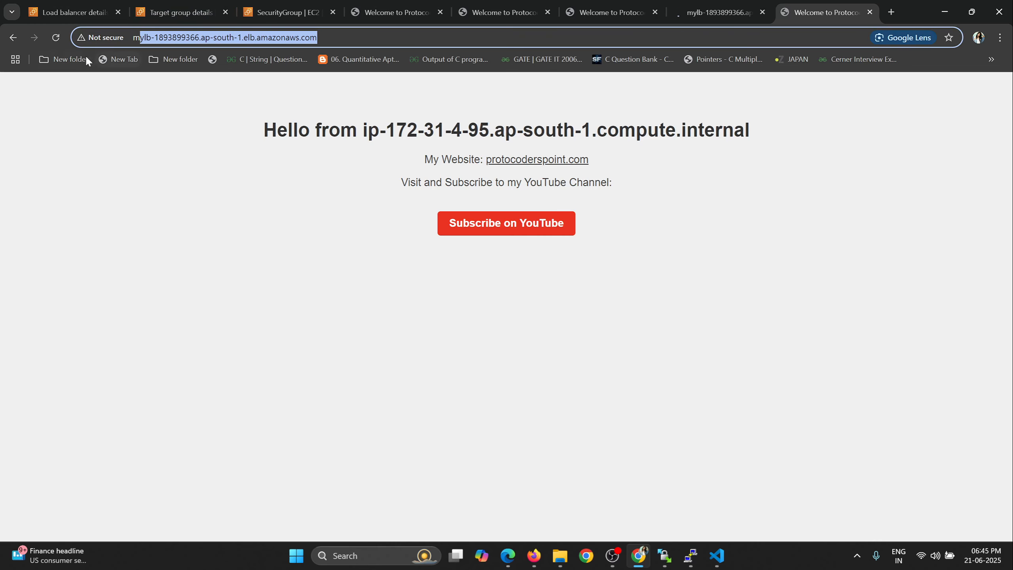
{"action": "left_click", "coordinate": [56, 41]}
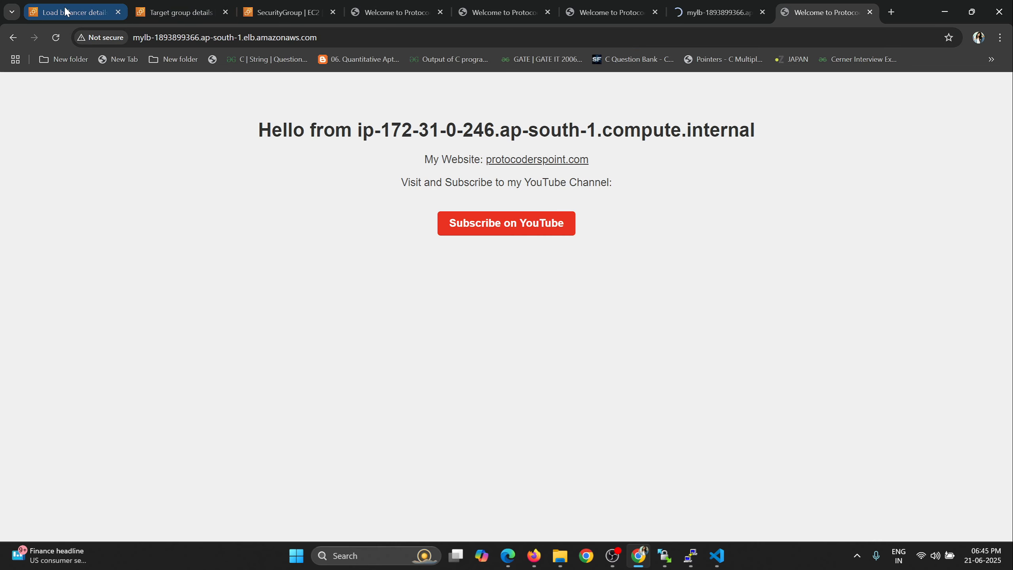